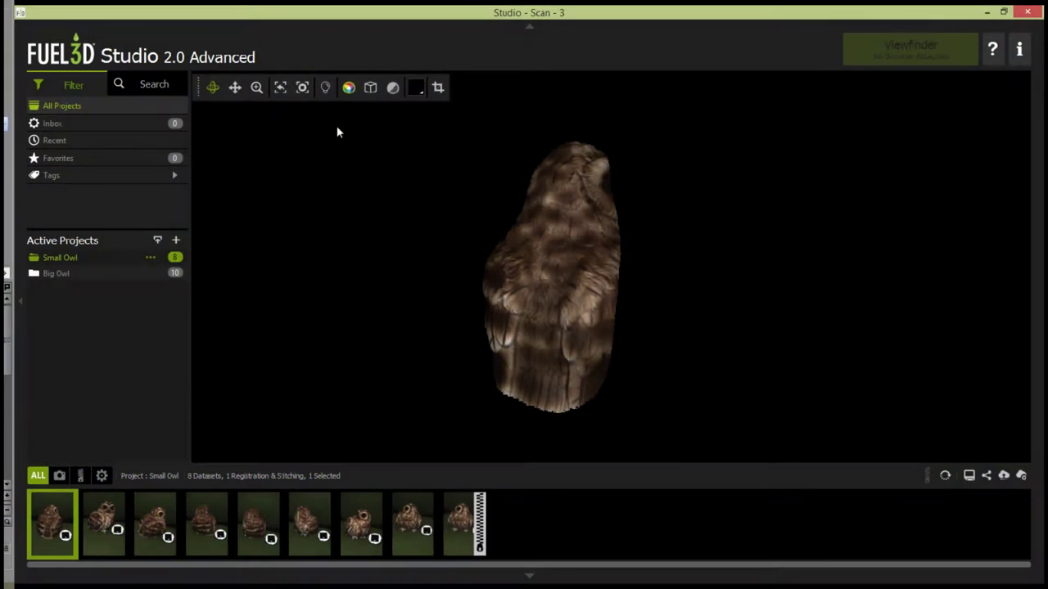
Step: Turn on the crop outline for scan 3 of the Small Owl project
click(437, 88)
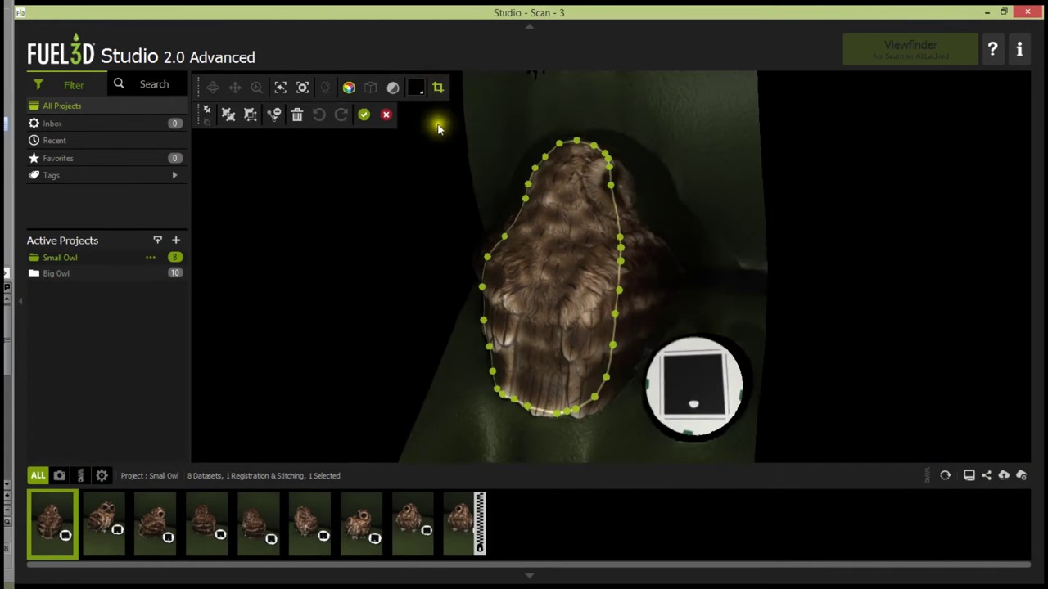
Step: Erase two nodes from the bottom of scan 3's crop outline
drag(531, 333, 543, 292)
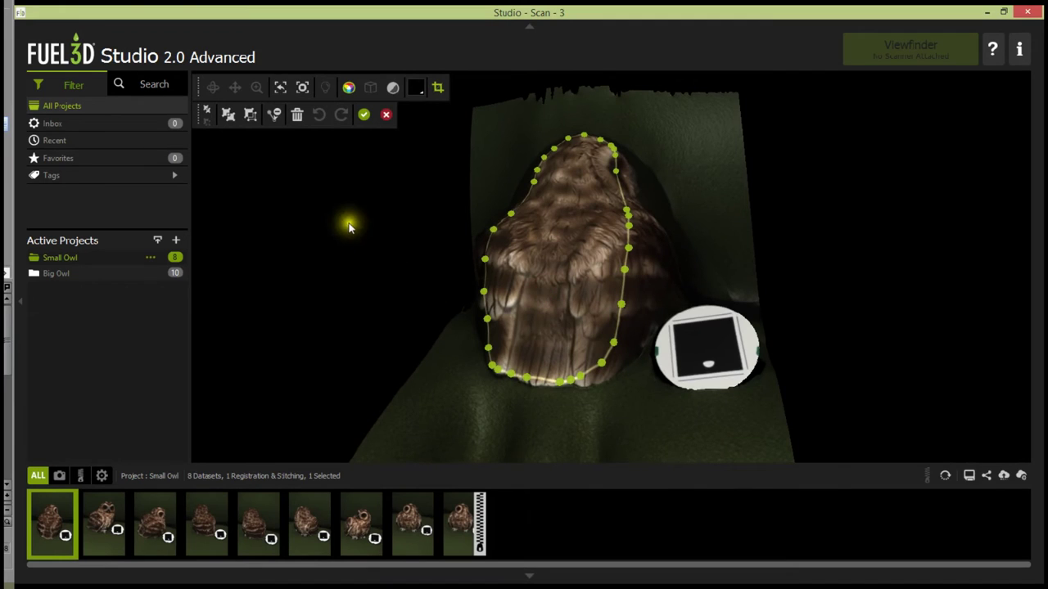
click(275, 117)
click(571, 383)
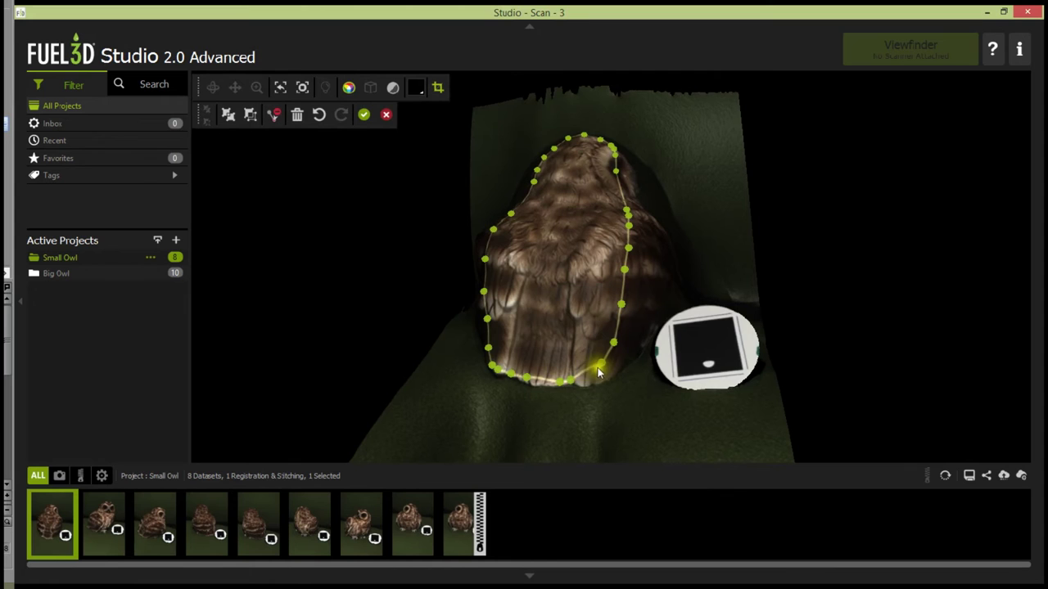
click(601, 362)
click(273, 112)
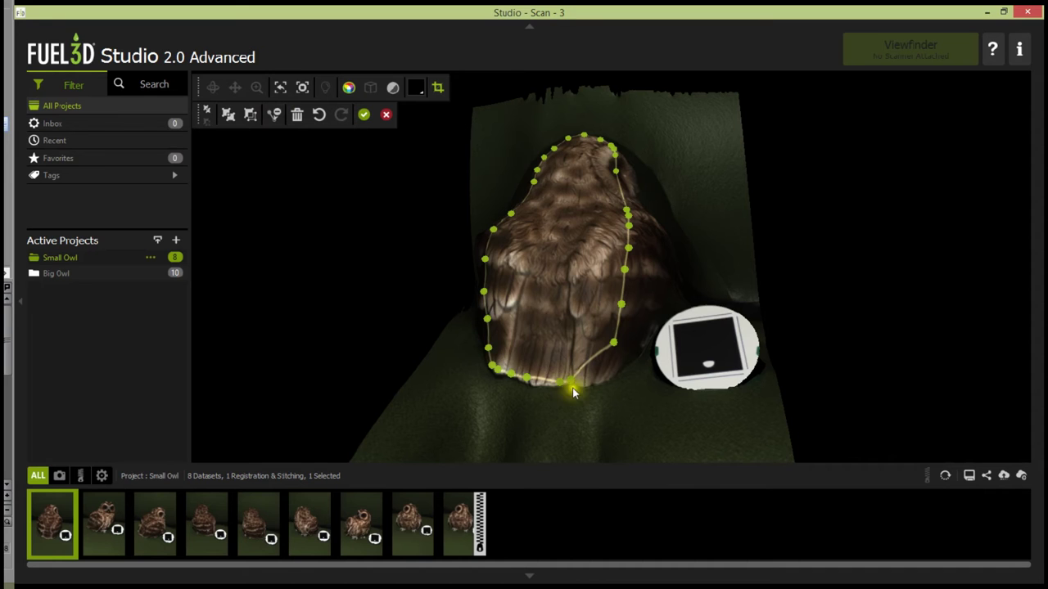
Step: Nudge the bottom node, add an outline node, and apply the crop to scan 3
drag(578, 380, 581, 384)
scroll(585, 378, up, 5)
drag(576, 375, 540, 394)
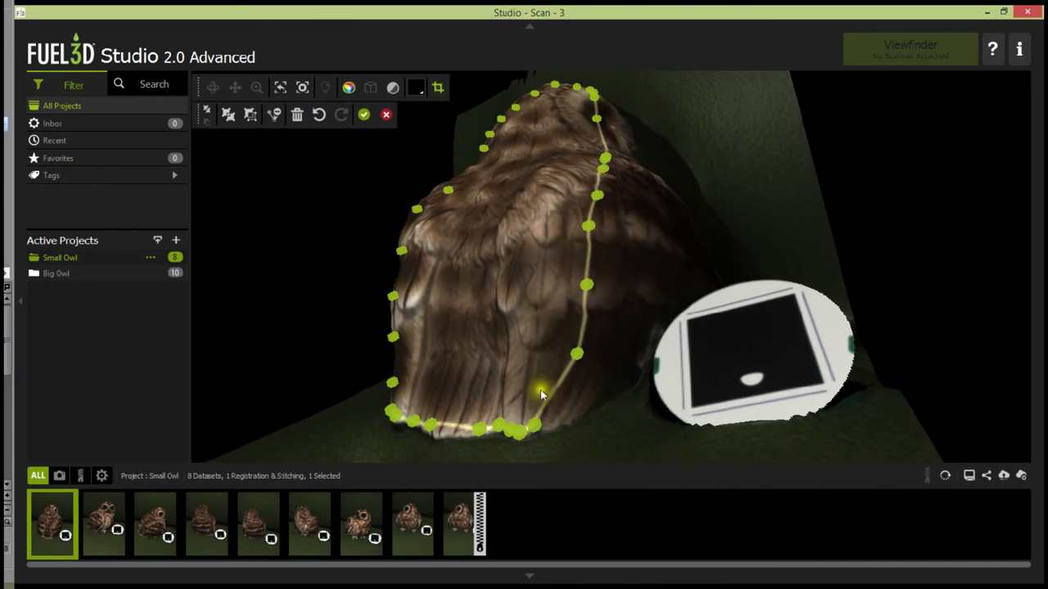
click(555, 396)
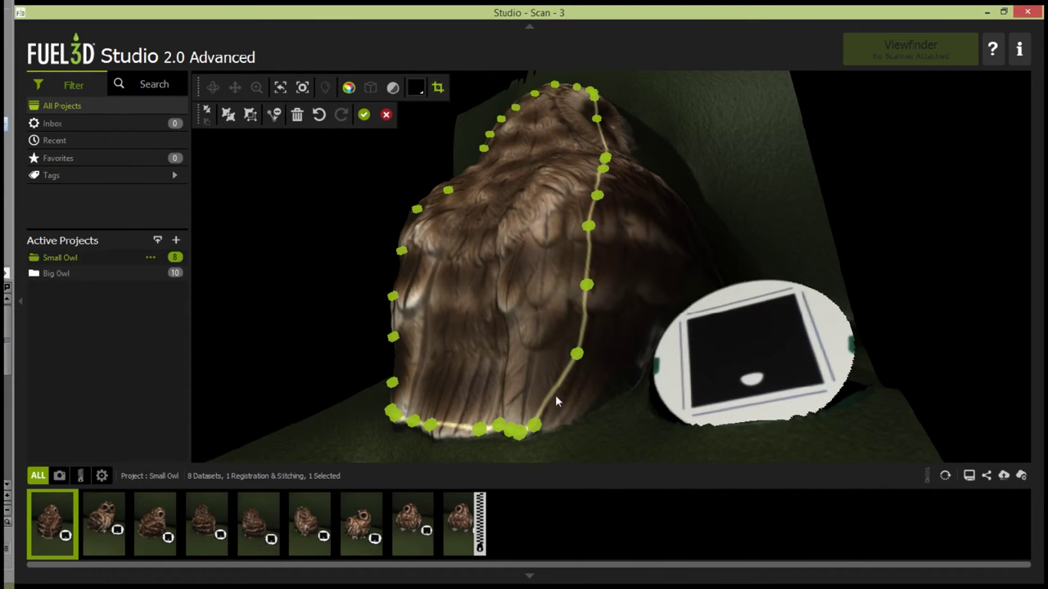
click(364, 115)
drag(398, 183, 518, 310)
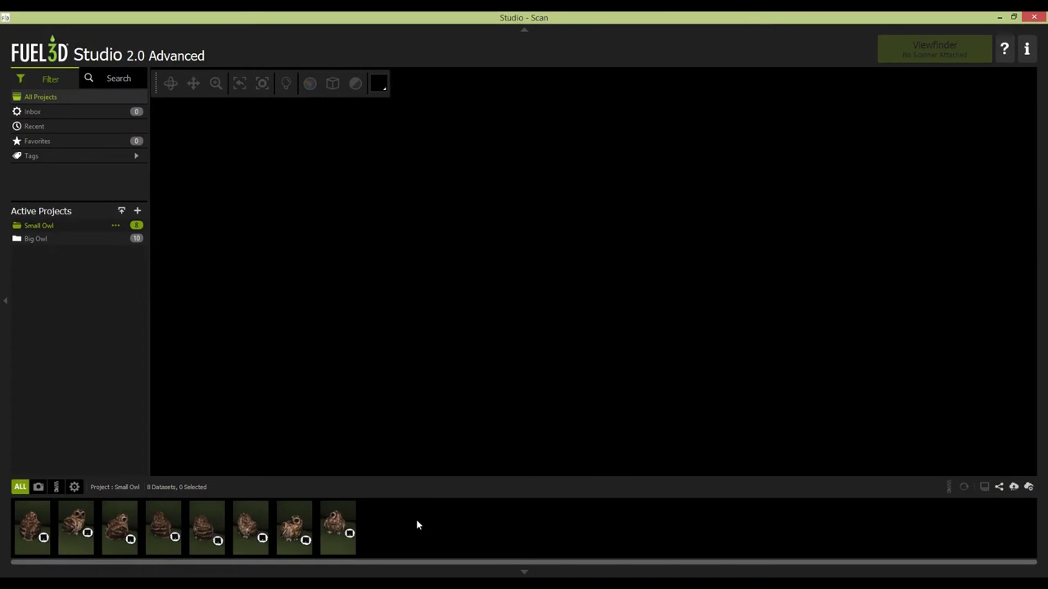
Step: Select all eight owl scans and create a registration and stitching item named Owl 360°
drag(369, 538, 29, 520)
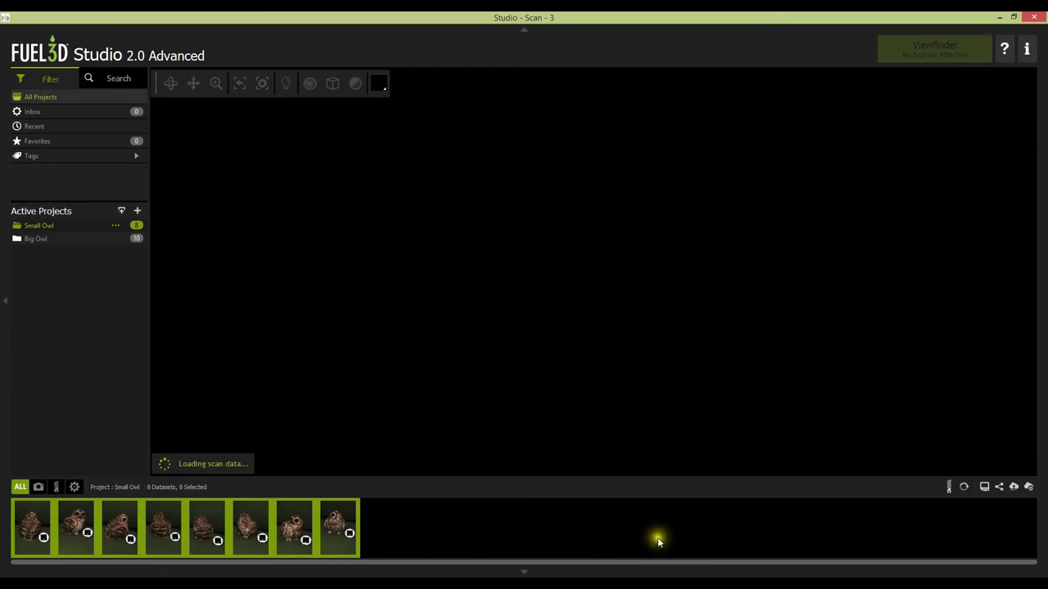
click(948, 486)
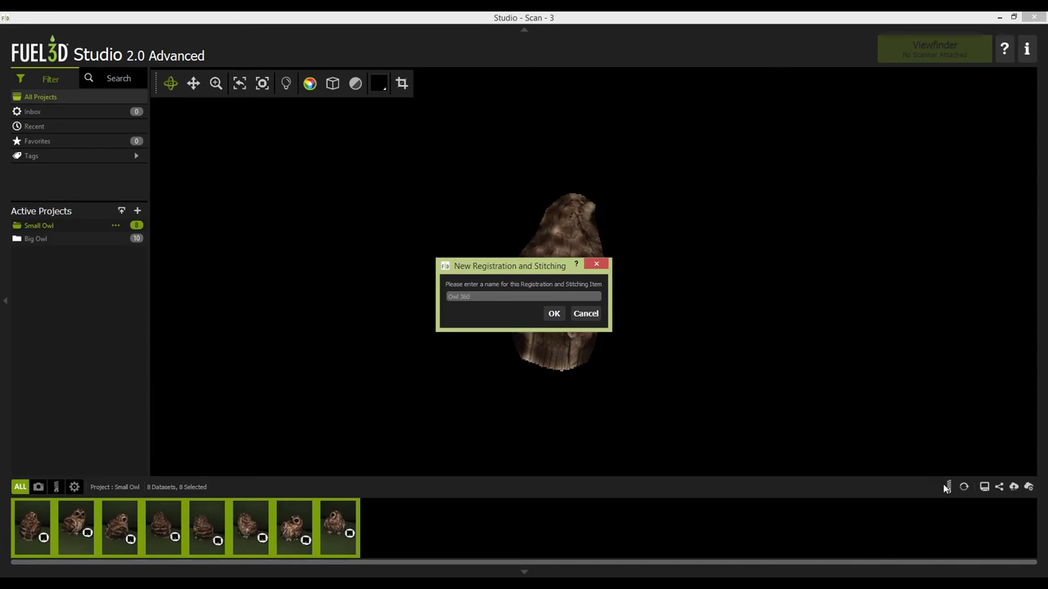
click(554, 315)
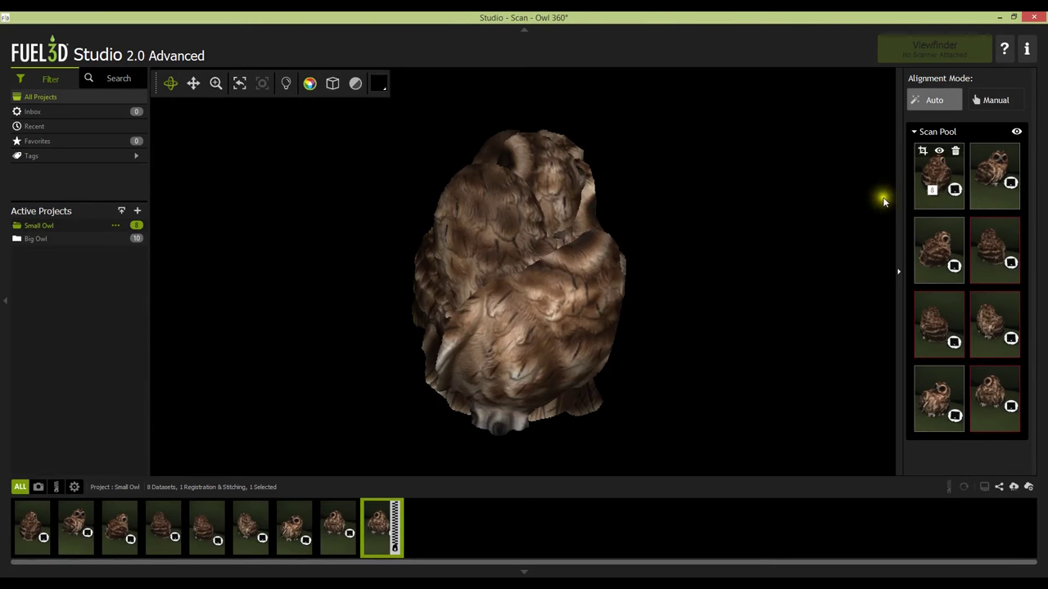
Step: Hide six scan thumbnails in the Scan Pool so only two scans show the owl's face
mouse_move(931, 402)
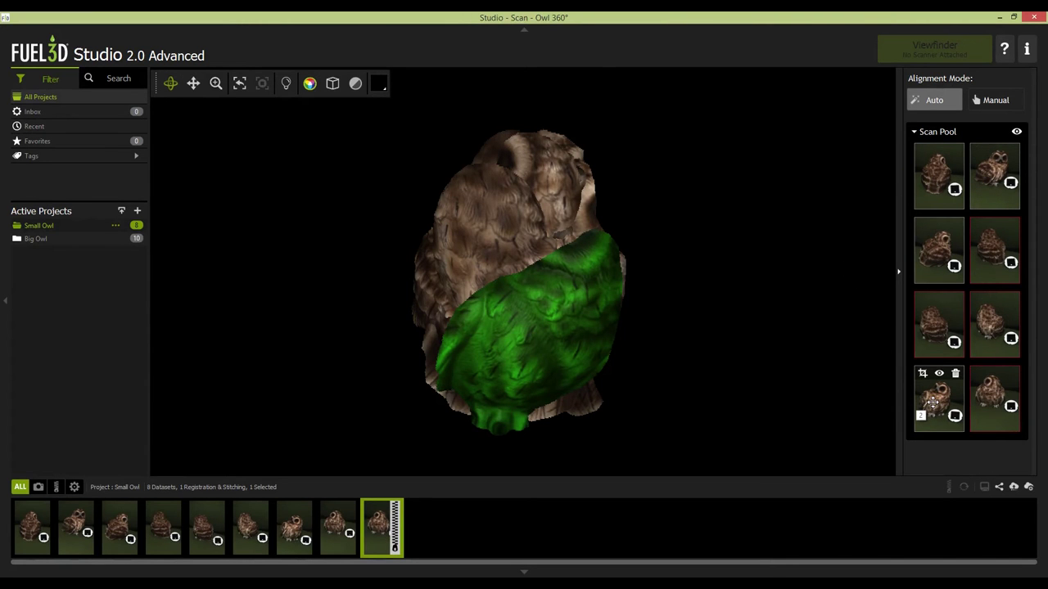
mouse_move(978, 407)
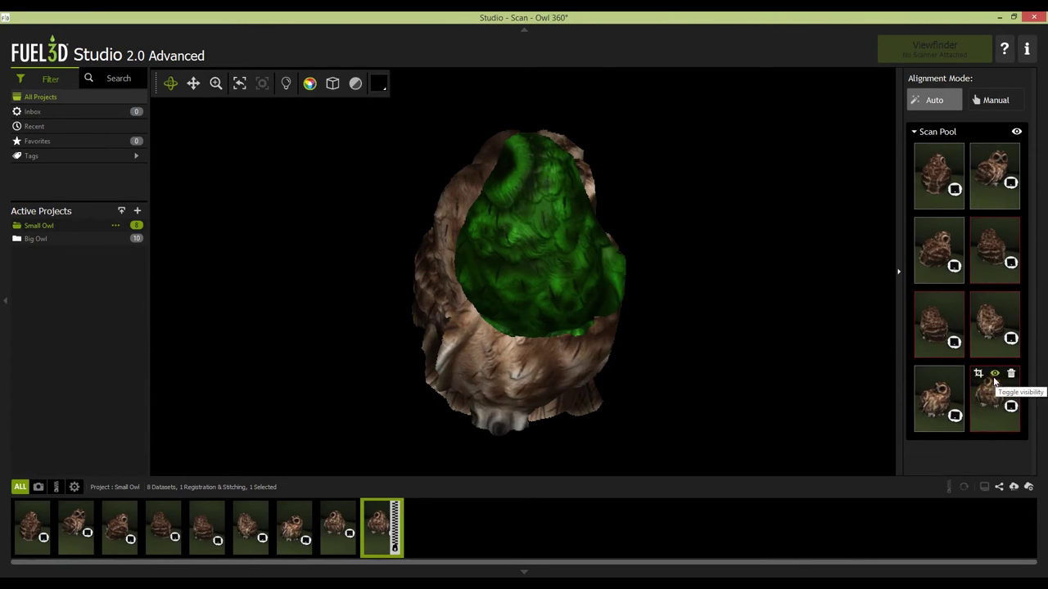
click(994, 376)
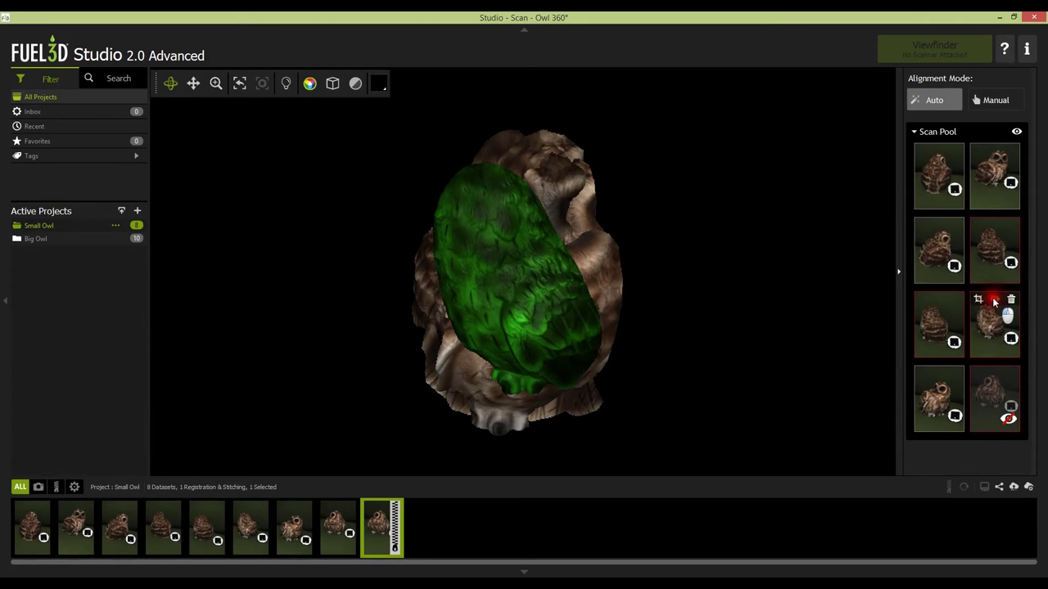
click(995, 300)
click(938, 300)
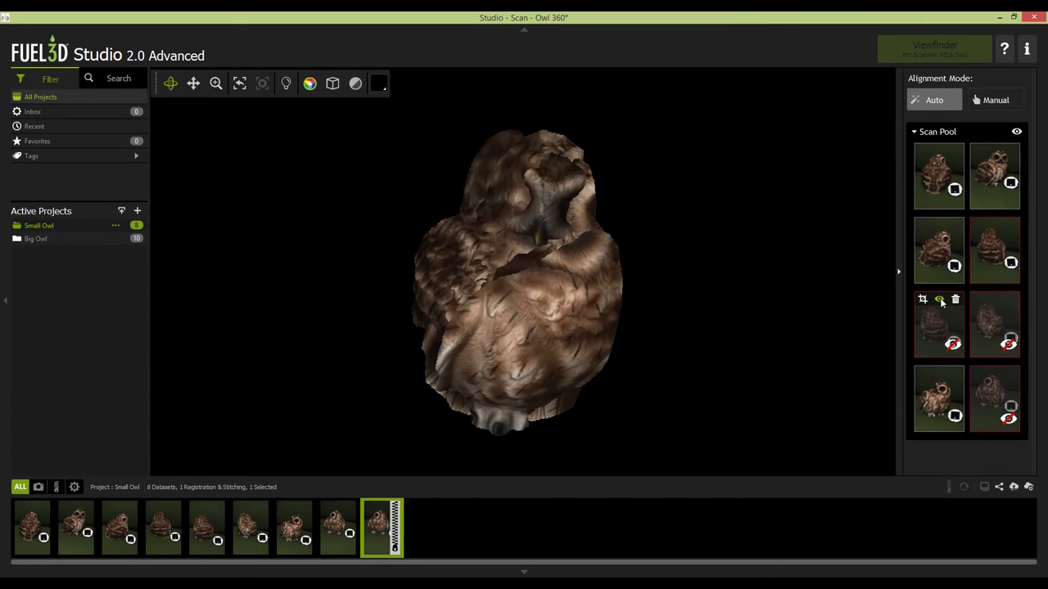
mouse_move(942, 248)
click(938, 224)
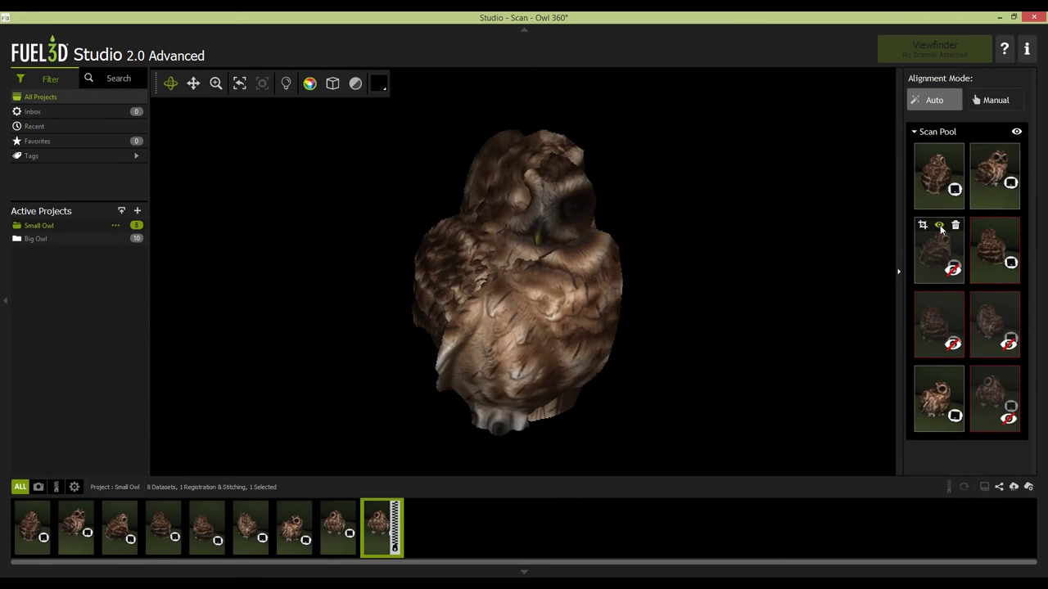
click(994, 226)
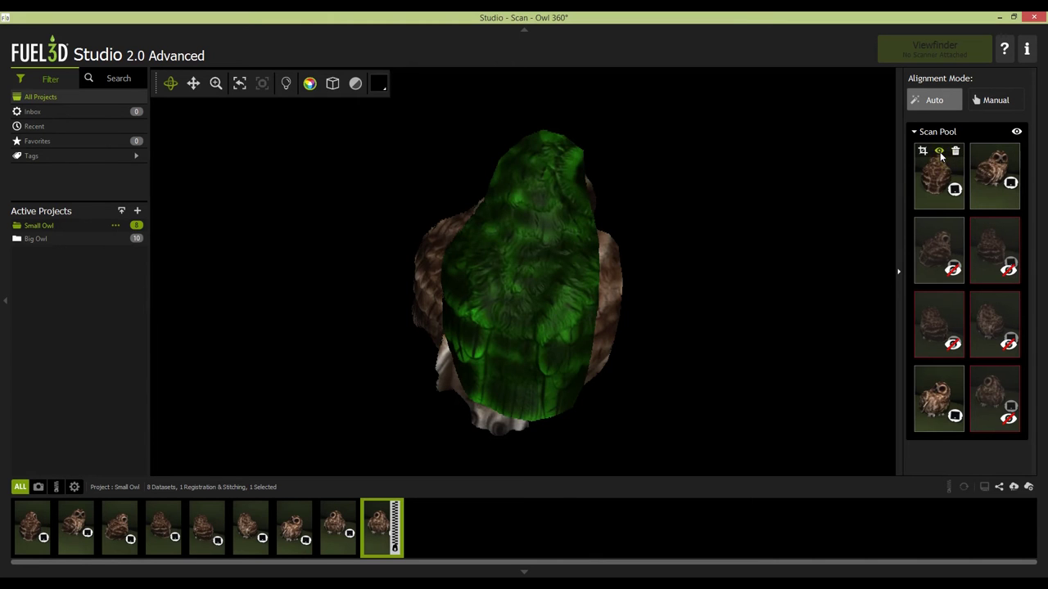
click(939, 153)
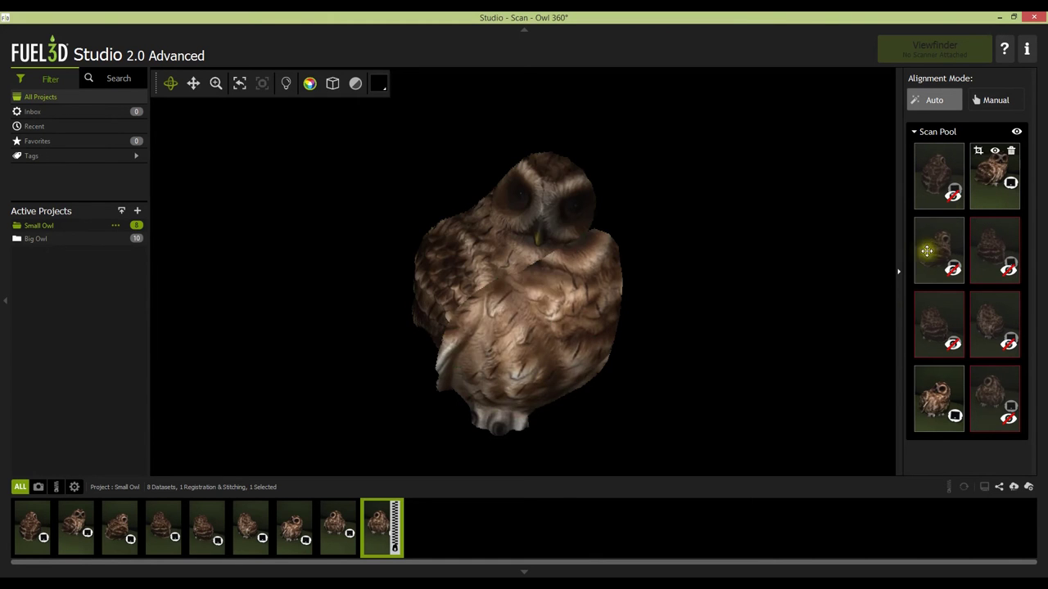
mouse_move(923, 394)
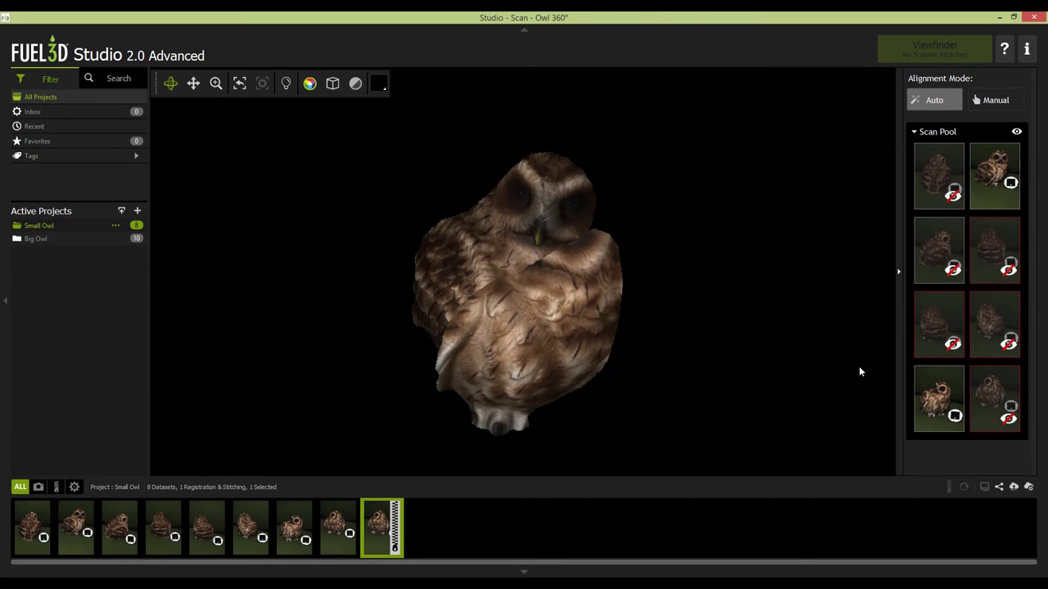
key(ctrl+z)
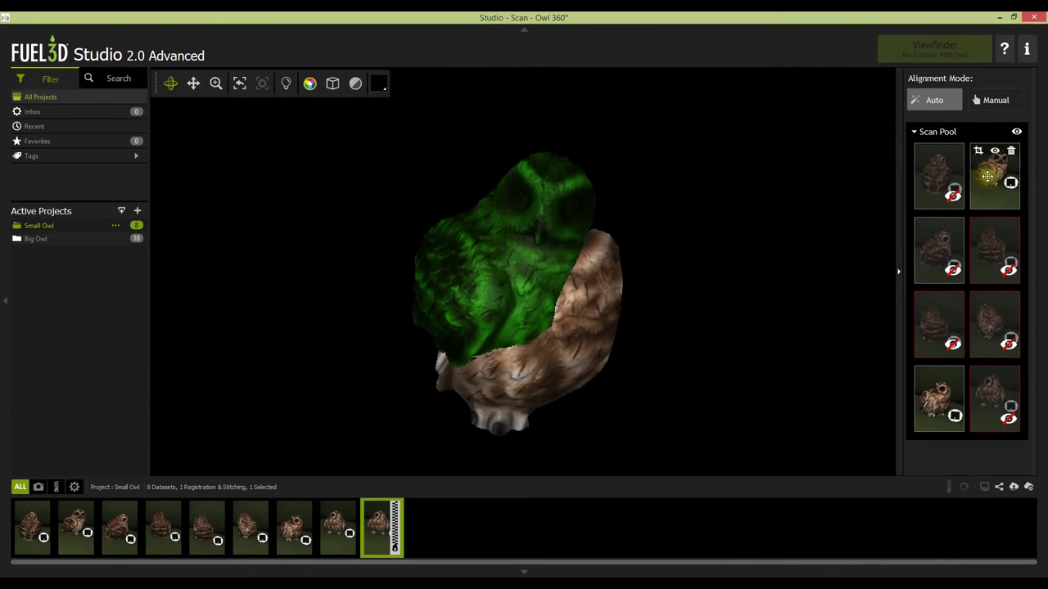
Step: Remove the misaligned scan from the Stitch Group and turn the owl to face forward
drag(994, 186, 940, 404)
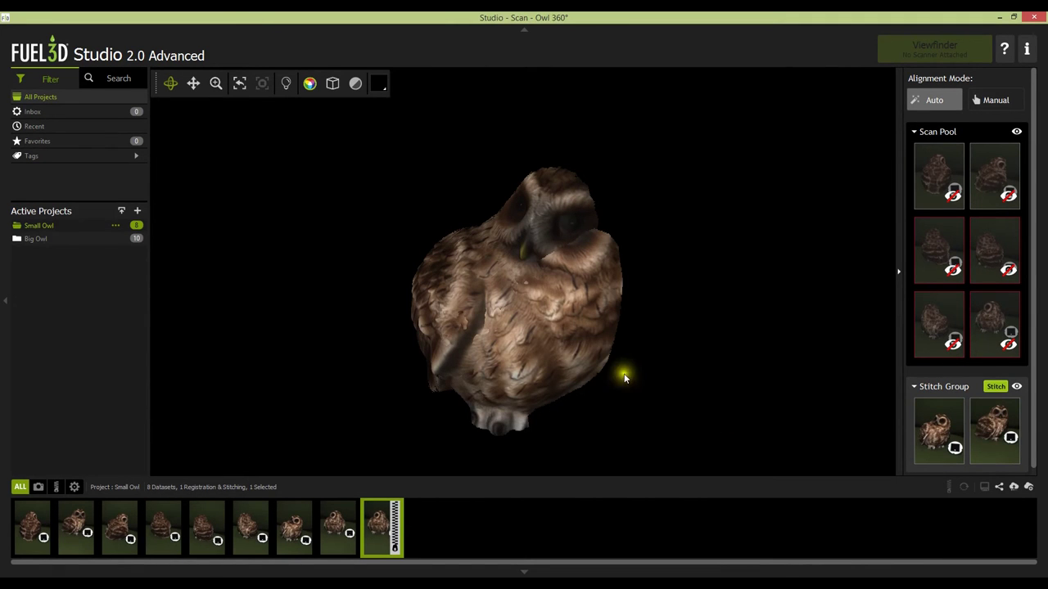
drag(625, 369, 631, 332)
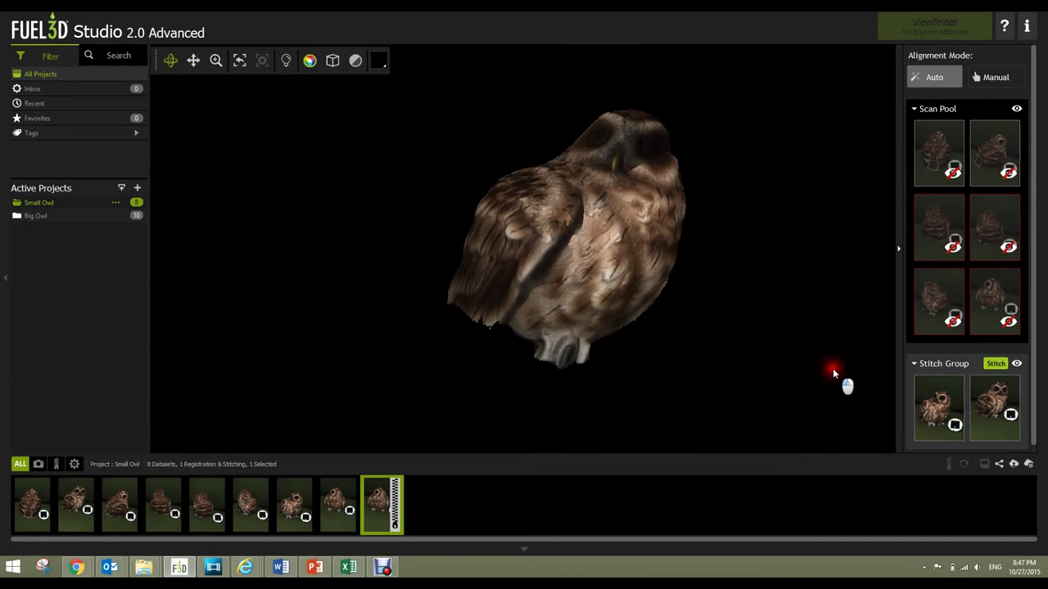
mouse_move(933, 399)
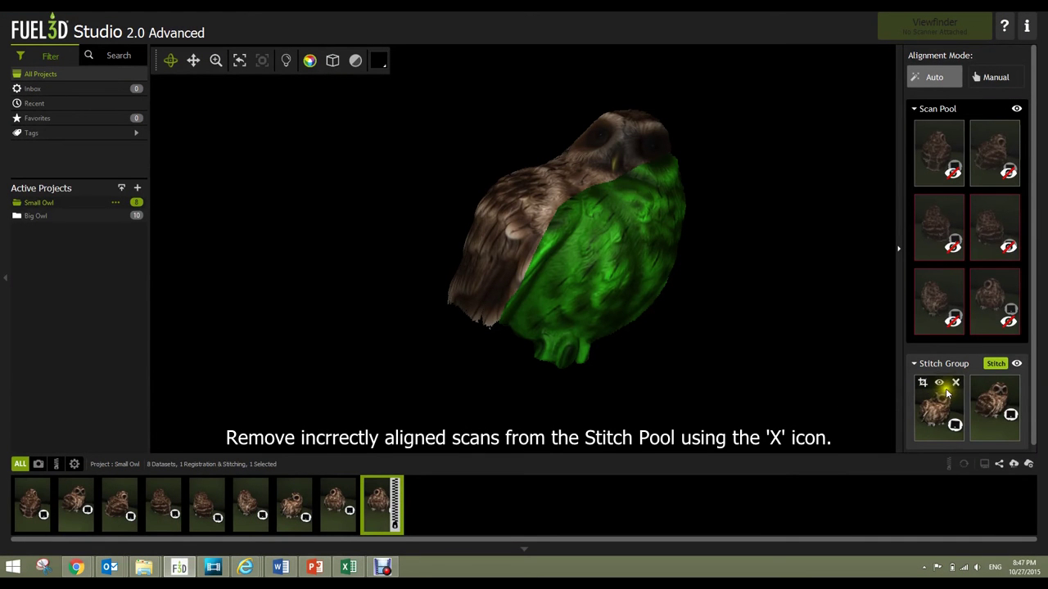
click(955, 383)
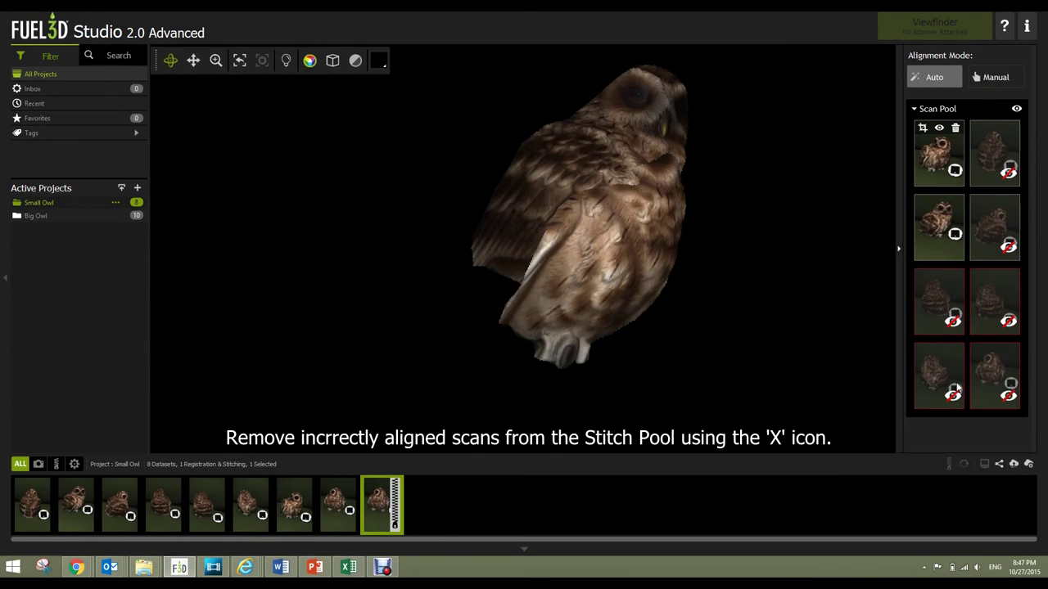
click(813, 384)
drag(813, 384, 795, 397)
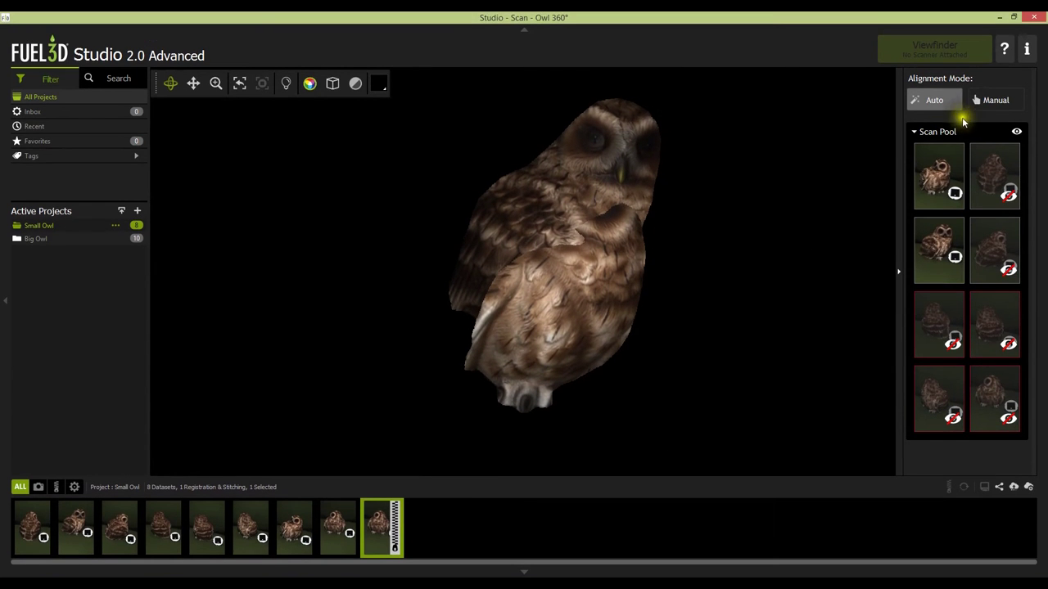
Step: Switch to manual alignment and drag the first Scan Pool scan onto the scan below
click(988, 79)
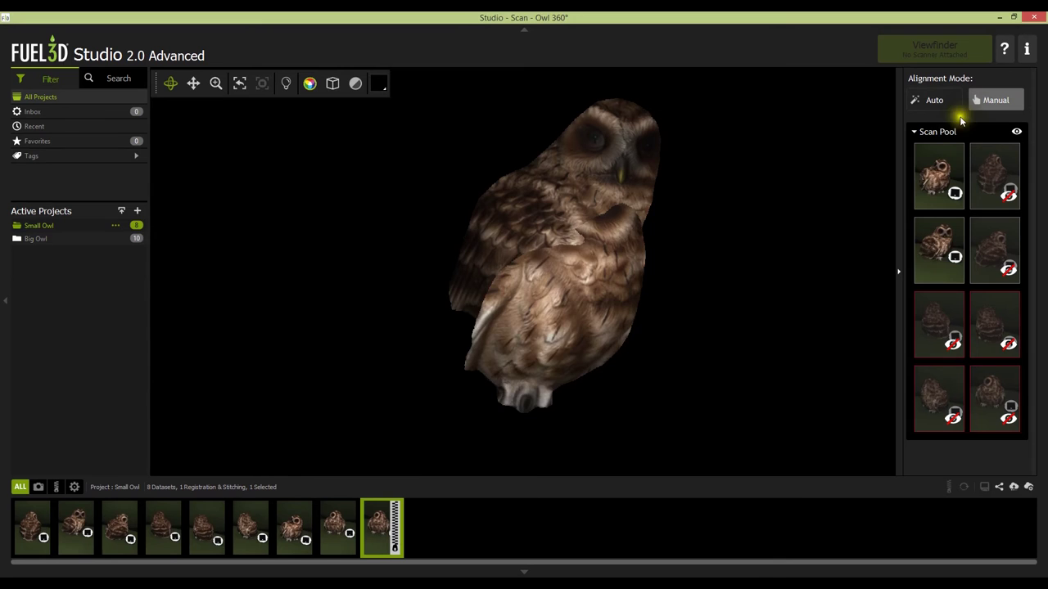
click(934, 170)
drag(935, 170, 940, 250)
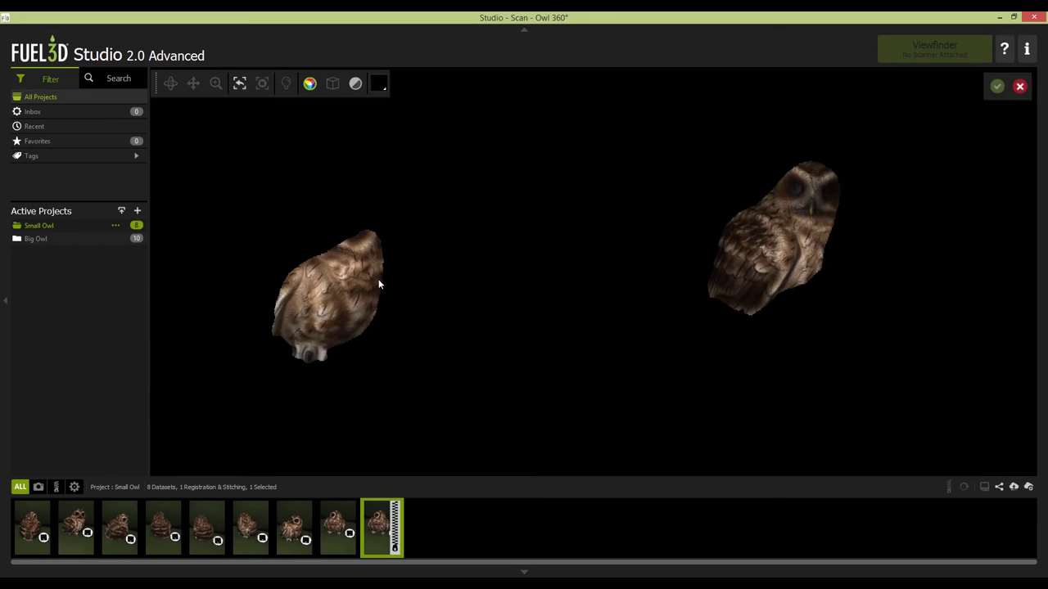
scroll(380, 284, up, 2)
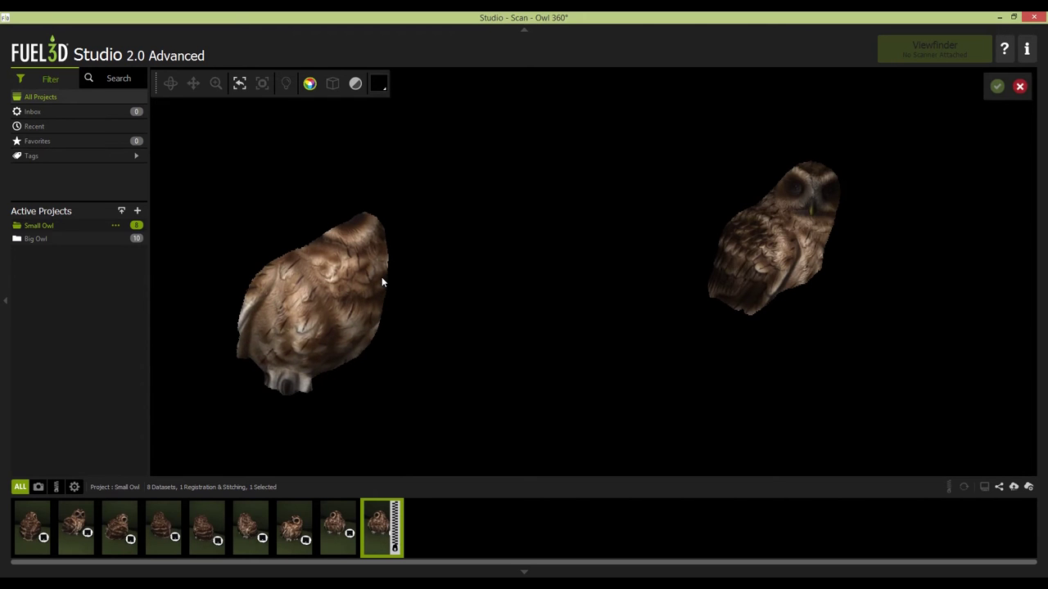
scroll(759, 247, up, 3)
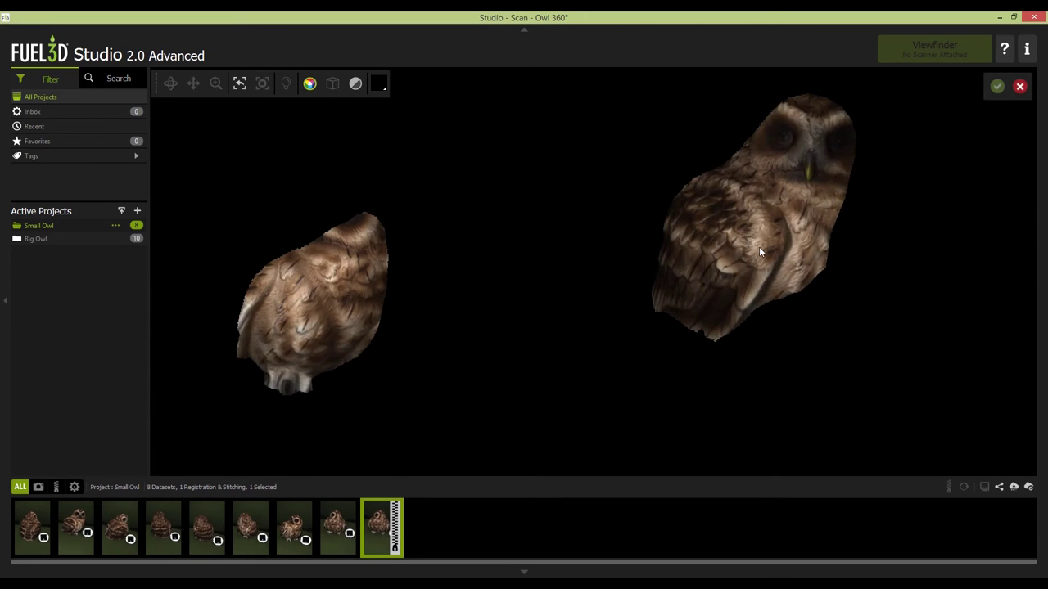
scroll(748, 248, up, 1)
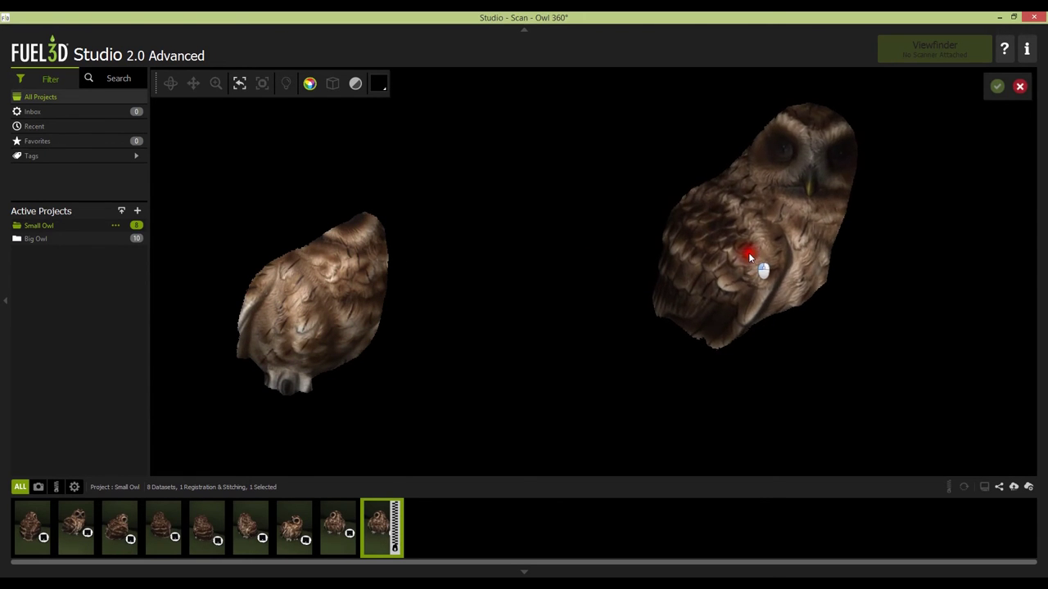
Step: Mark four matching point pairs on the two owl scans and confirm the manual alignment
click(819, 188)
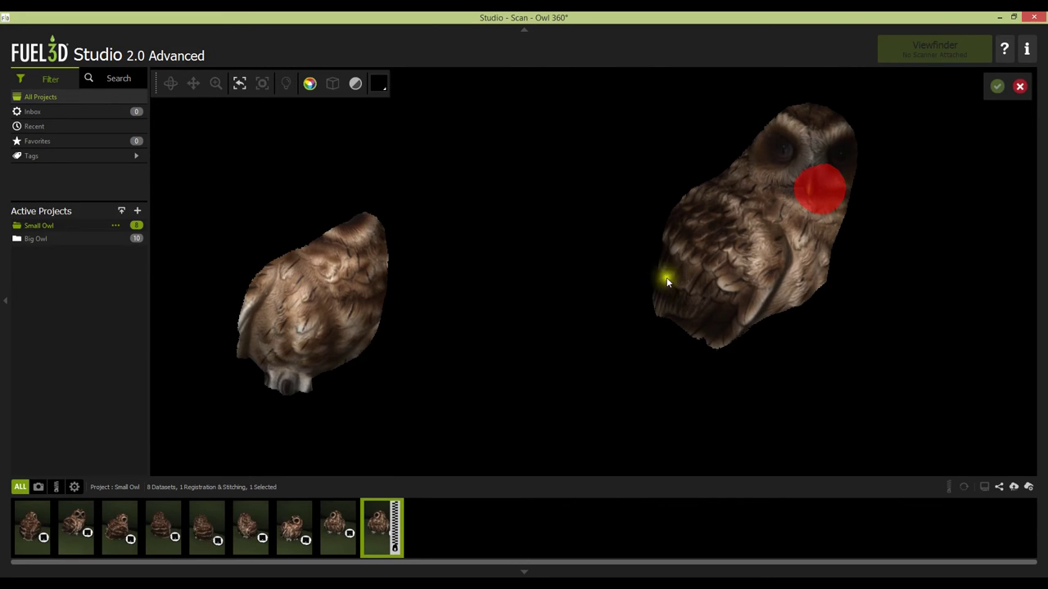
drag(369, 285, 315, 257)
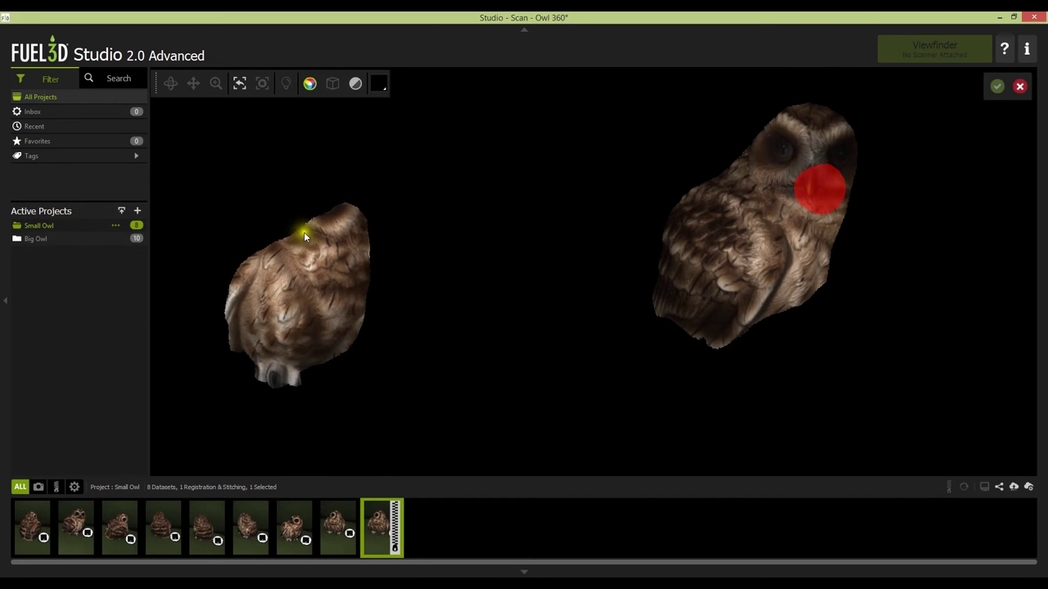
click(300, 230)
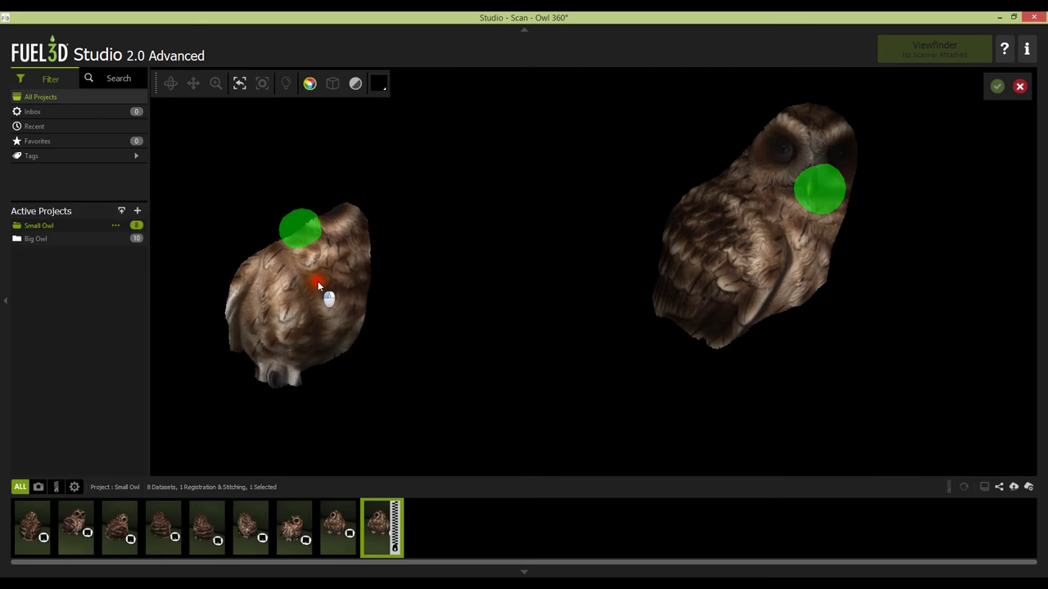
drag(320, 276, 295, 305)
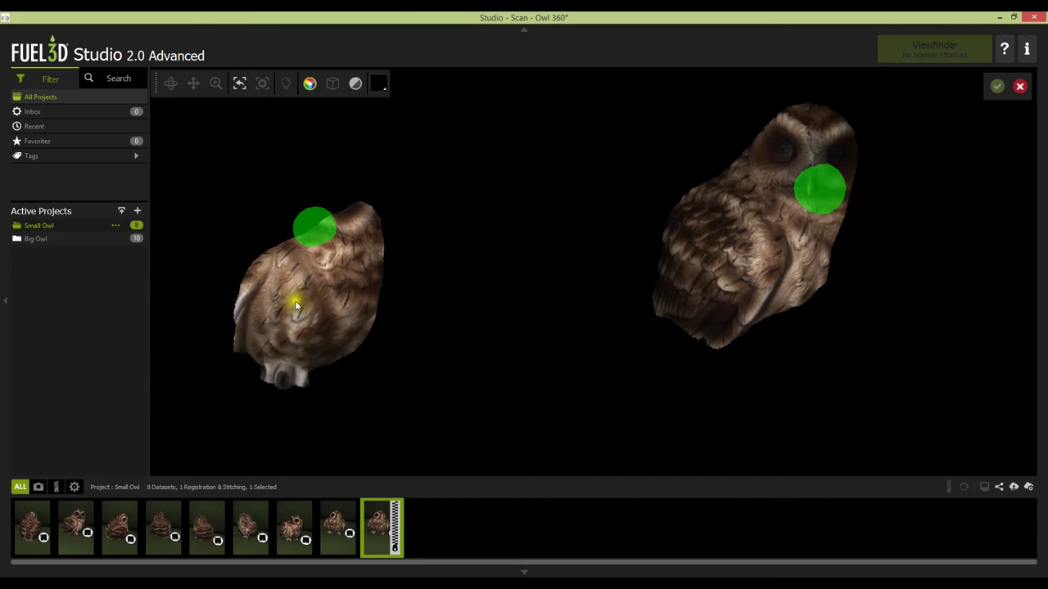
click(241, 303)
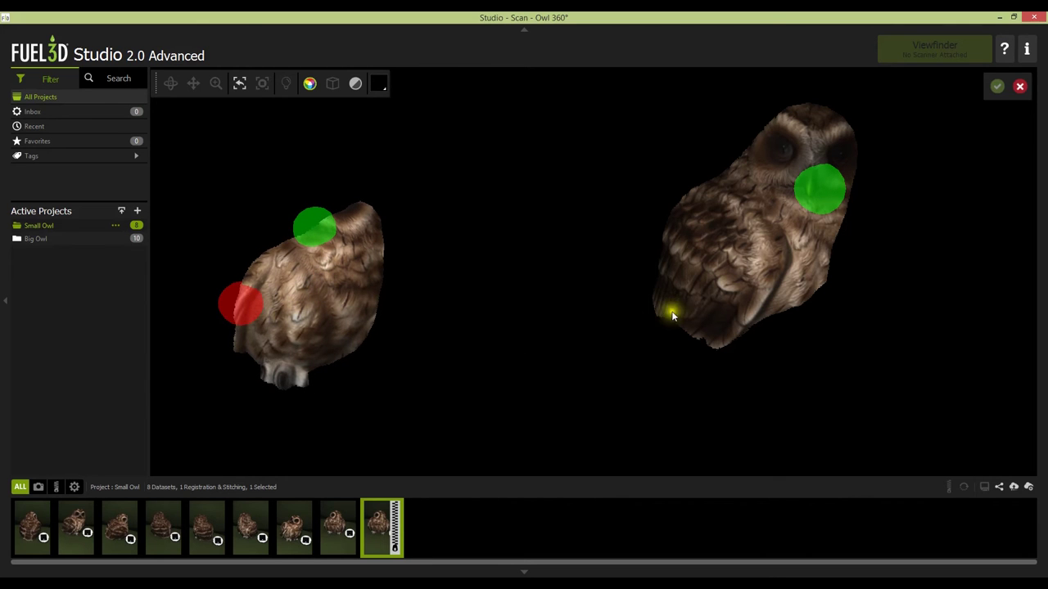
mouse_move(669, 311)
mouse_down()
mouse_move(715, 295)
mouse_move(704, 288)
mouse_up()
click(706, 302)
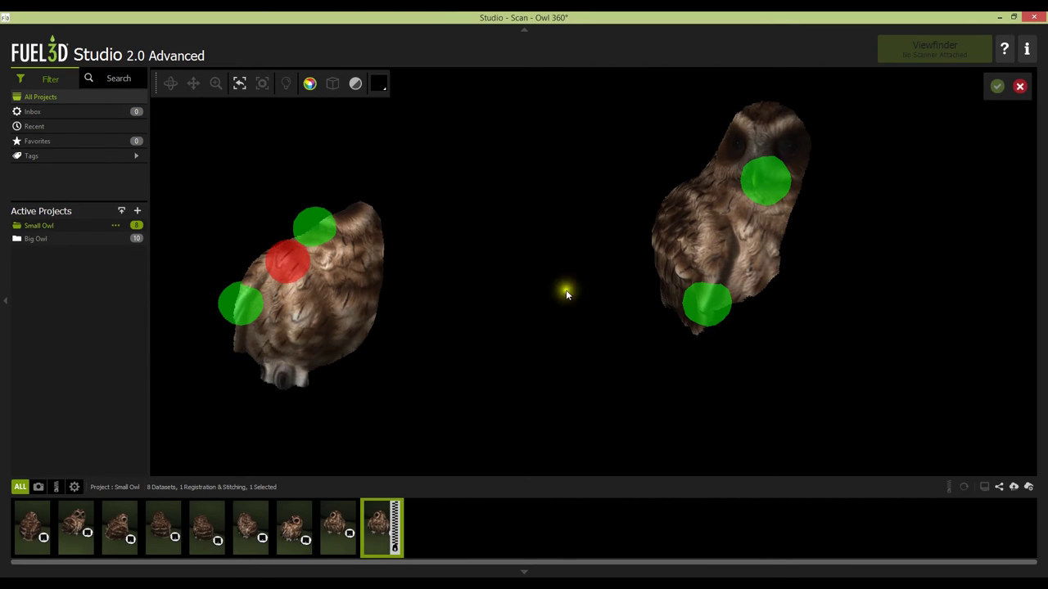
click(751, 233)
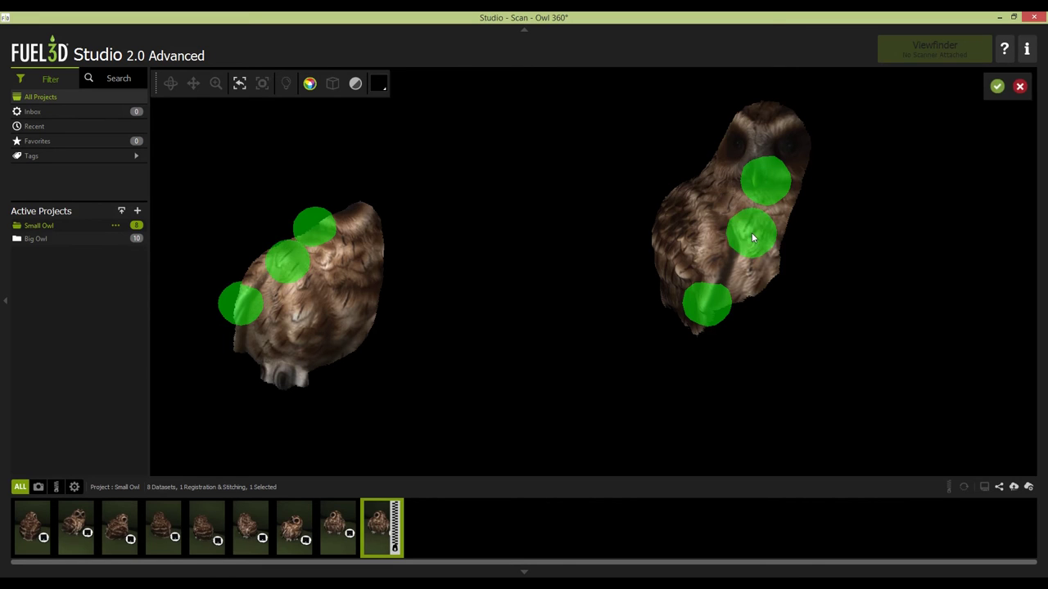
mouse_move(753, 273)
mouse_down()
mouse_move(766, 269)
mouse_move(764, 282)
mouse_up()
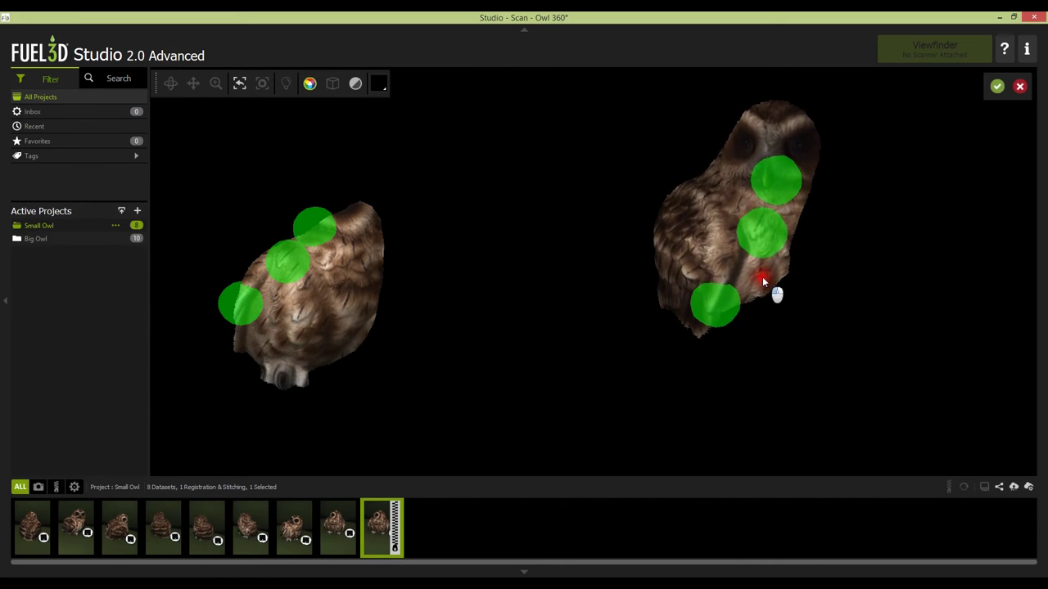
click(809, 162)
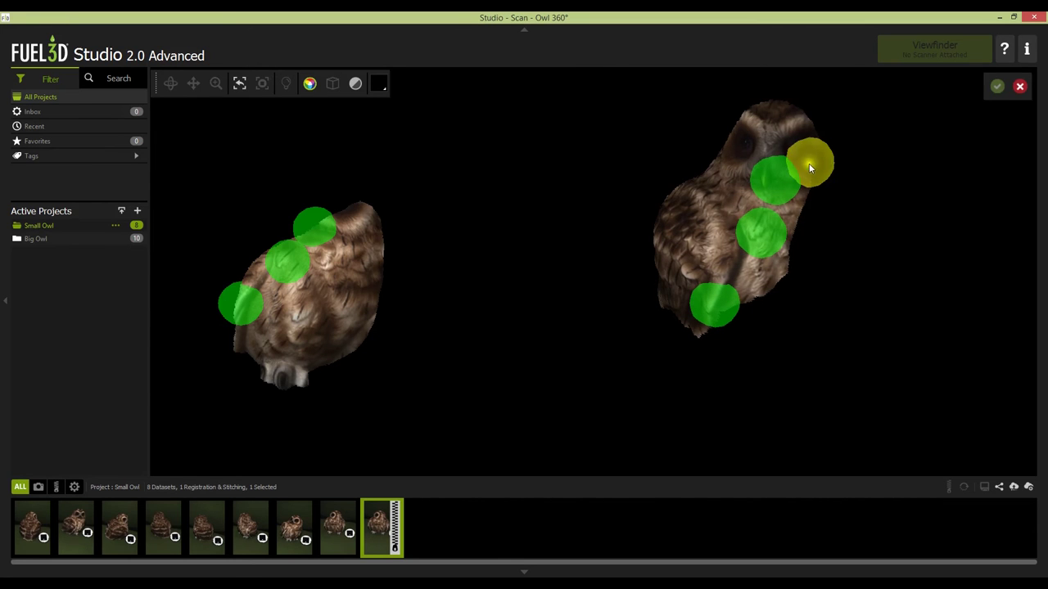
click(352, 219)
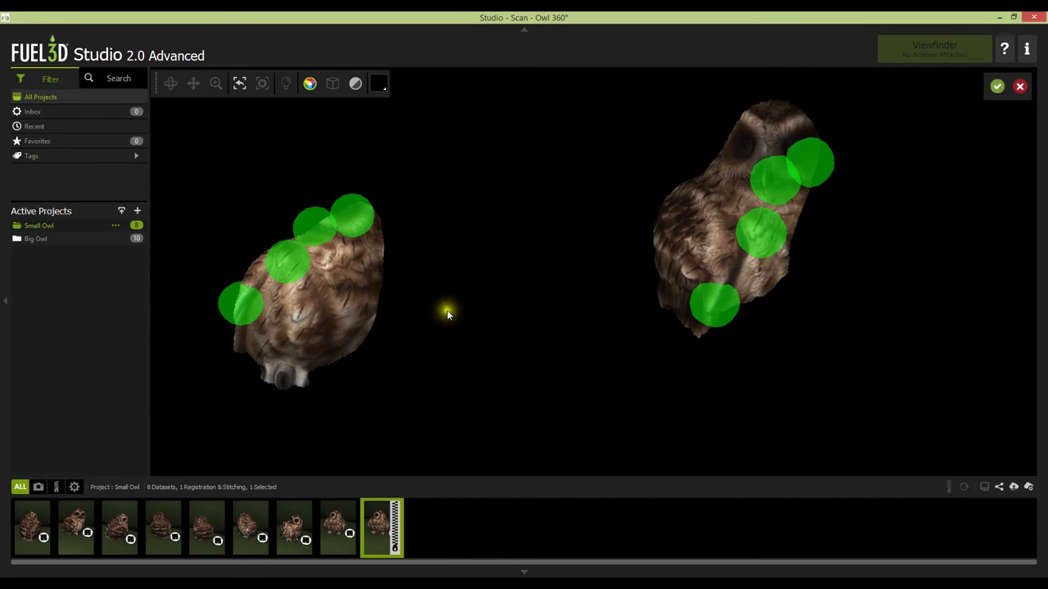
click(996, 86)
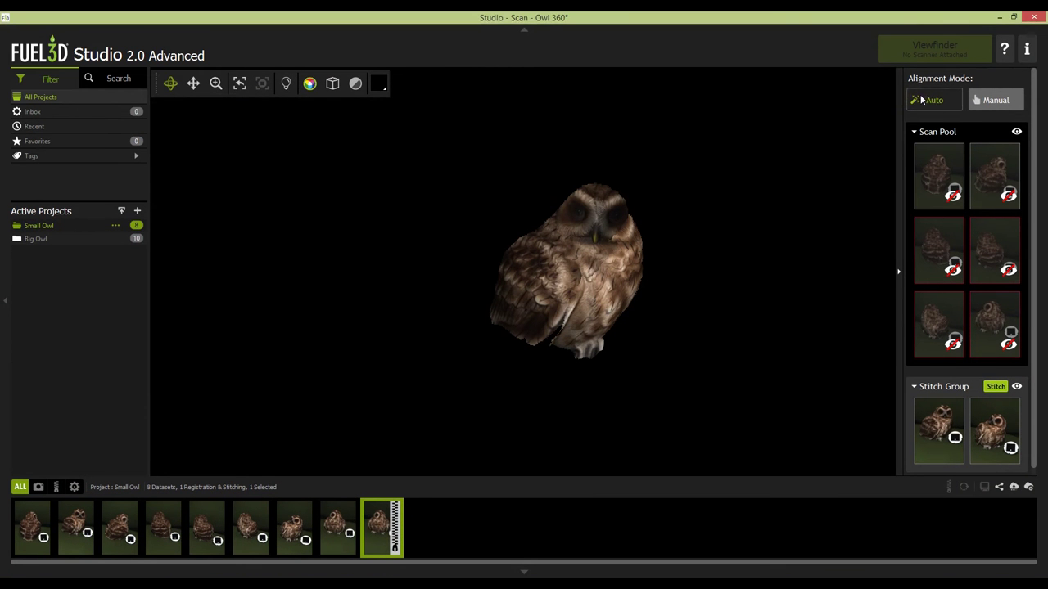
Step: Return to automatic alignment and add the second Scan Pool scan to the Stitch Group
click(922, 99)
drag(837, 227, 831, 222)
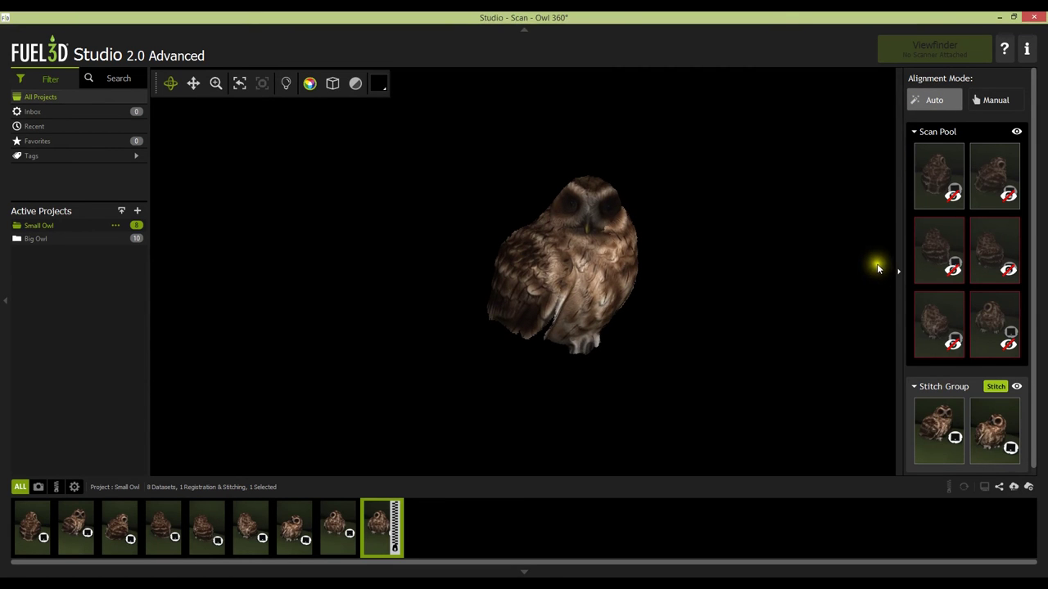
mouse_move(982, 156)
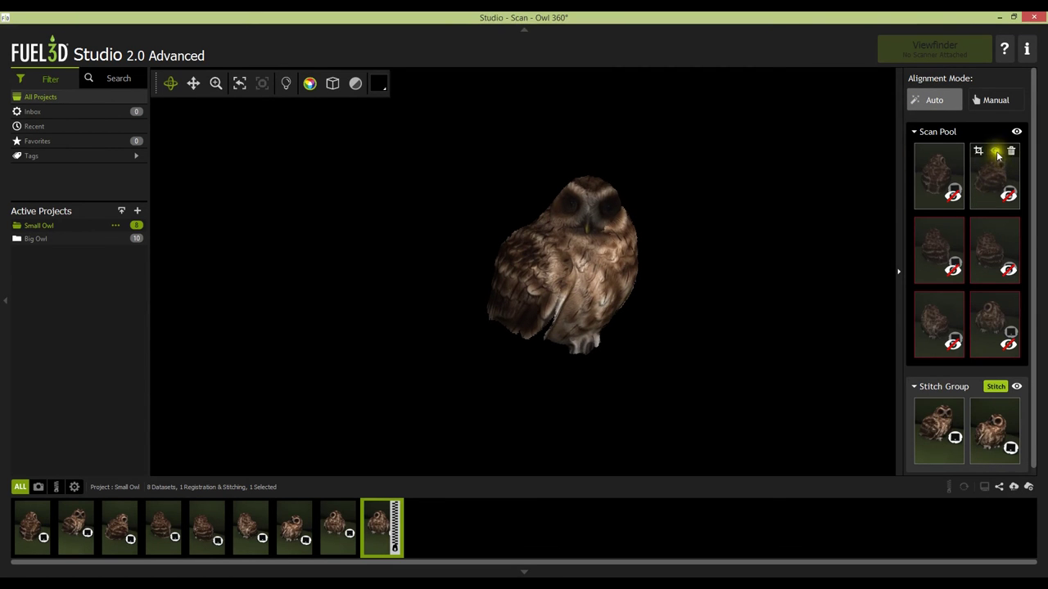
click(995, 152)
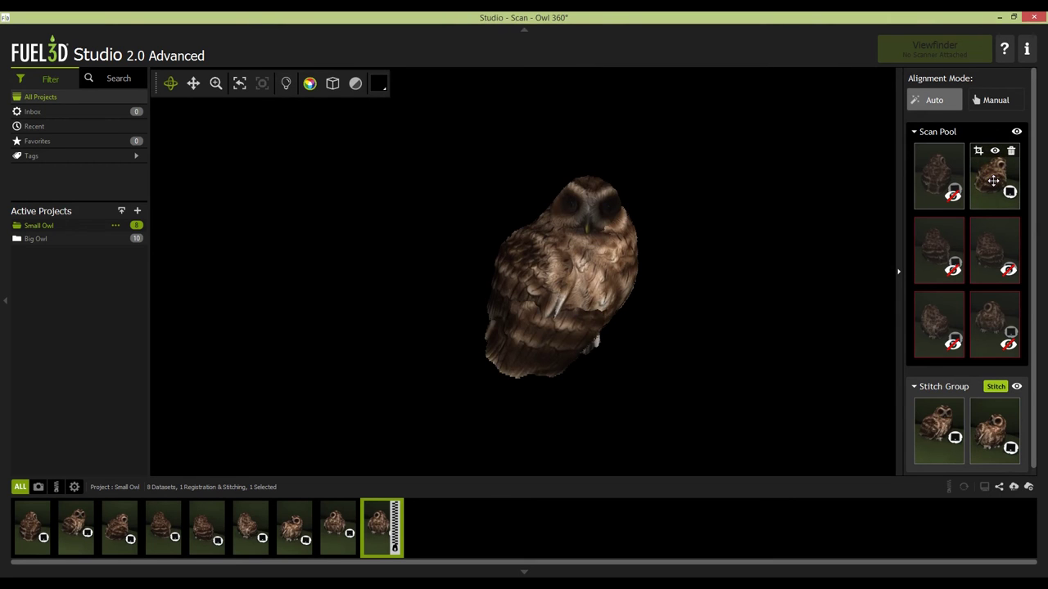
drag(993, 178, 938, 433)
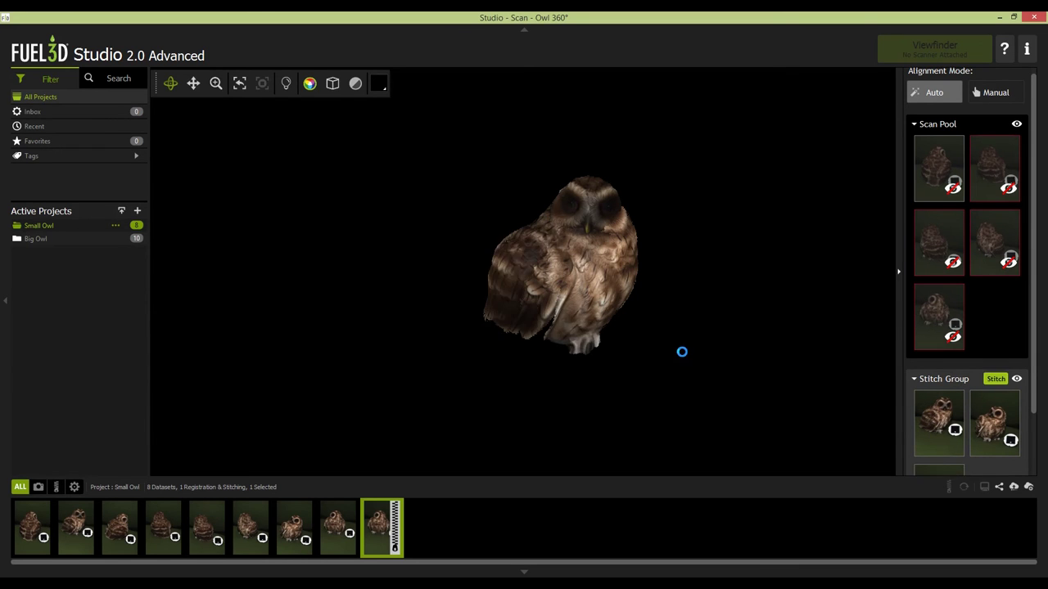
mouse_move(629, 329)
mouse_down()
mouse_move(666, 340)
mouse_move(614, 347)
mouse_move(552, 325)
mouse_move(748, 386)
mouse_up()
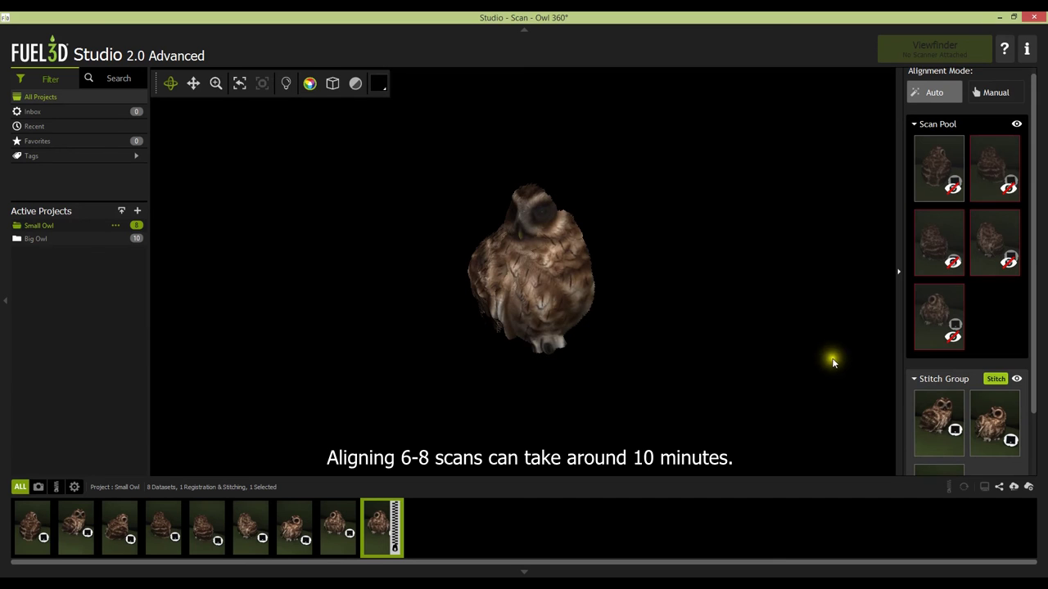
click(669, 352)
drag(669, 352, 756, 361)
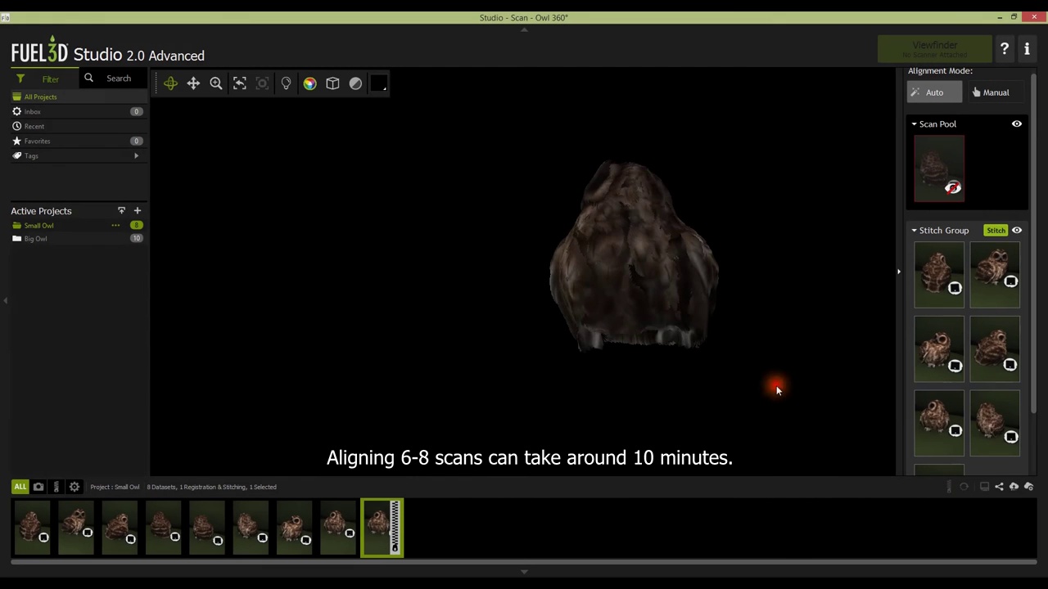
mouse_move(772, 386)
mouse_down()
mouse_move(611, 289)
mouse_move(685, 293)
mouse_move(535, 276)
mouse_move(576, 258)
mouse_move(574, 311)
mouse_move(592, 351)
mouse_move(655, 357)
mouse_move(770, 279)
mouse_move(609, 293)
mouse_move(570, 283)
mouse_up()
drag(627, 359, 615, 367)
drag(586, 288, 595, 281)
Step: Show the last remaining scan and move it into the Stitch Group
click(193, 83)
mouse_move(532, 298)
mouse_down()
mouse_move(495, 319)
mouse_move(479, 299)
mouse_move(467, 306)
mouse_move(507, 319)
mouse_move(545, 309)
mouse_move(561, 326)
mouse_up()
click(170, 83)
drag(491, 362, 675, 354)
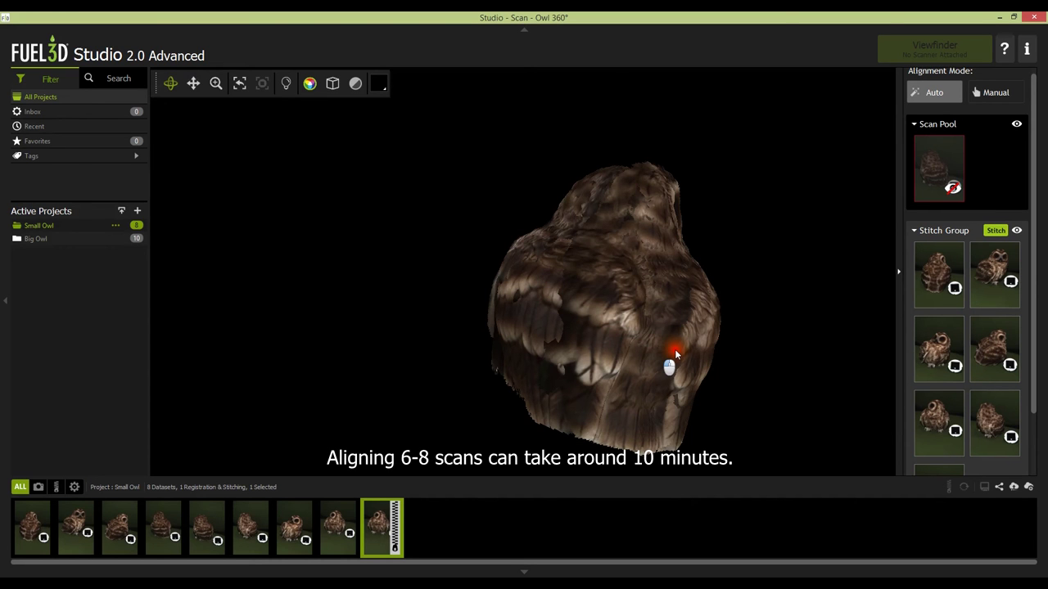
mouse_move(675, 353)
mouse_down()
mouse_move(601, 364)
mouse_move(576, 351)
mouse_move(631, 355)
mouse_move(519, 341)
mouse_up()
mouse_move(939, 164)
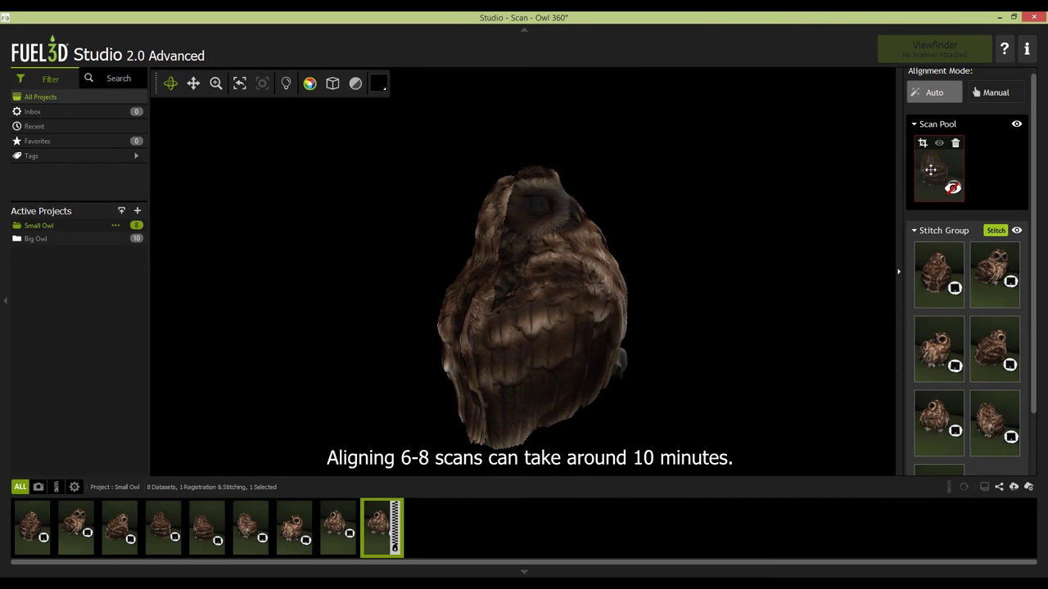
click(940, 148)
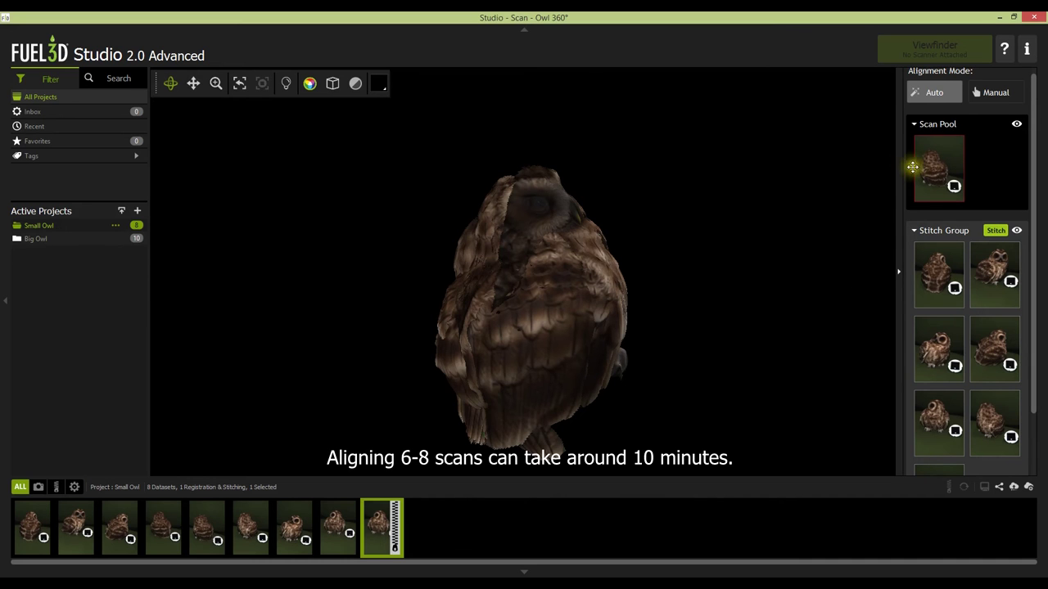
click(836, 314)
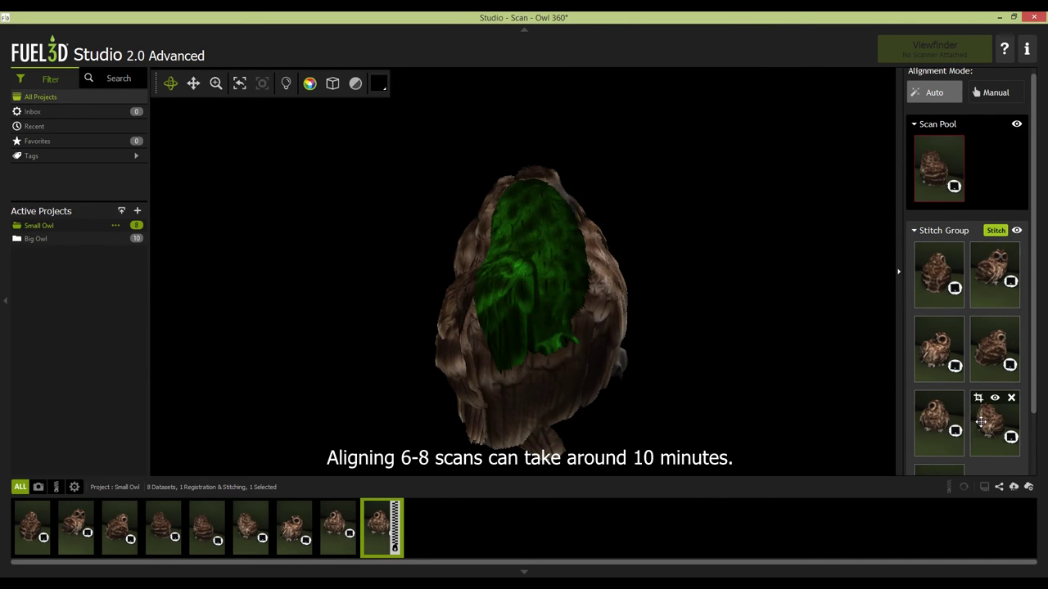
drag(915, 185, 986, 425)
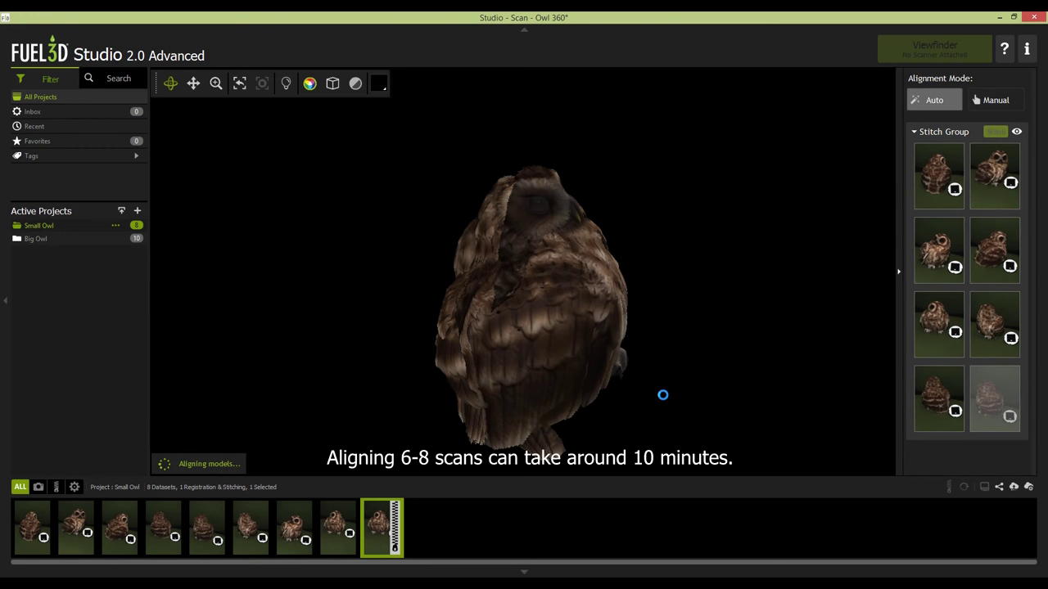
Step: Orbit the auto-aligned eight-scan owl to check its seams
drag(505, 328, 581, 266)
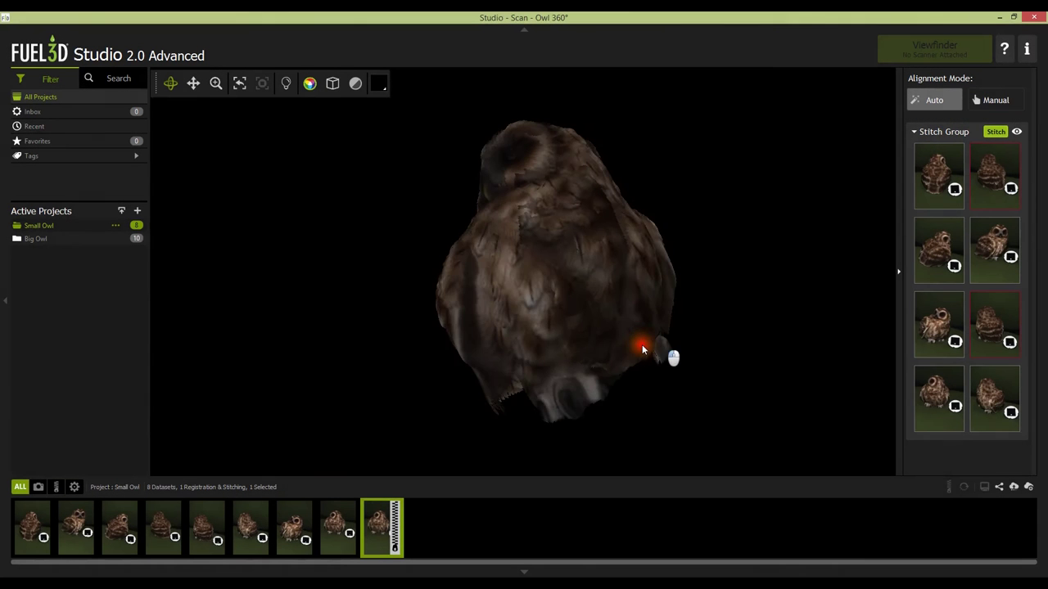
drag(638, 347, 667, 371)
drag(472, 358, 651, 316)
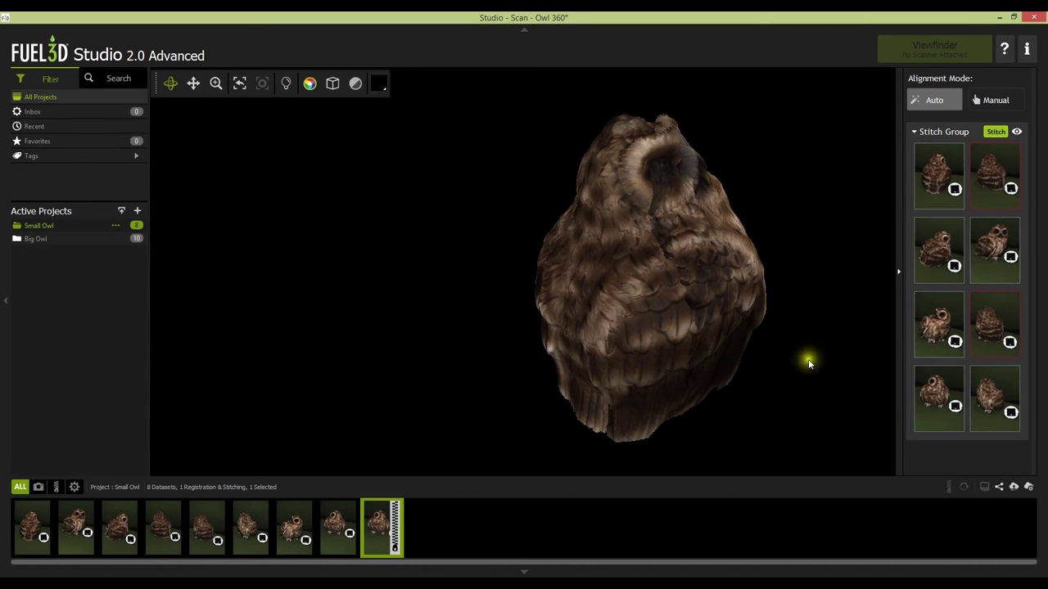
mouse_move(1011, 258)
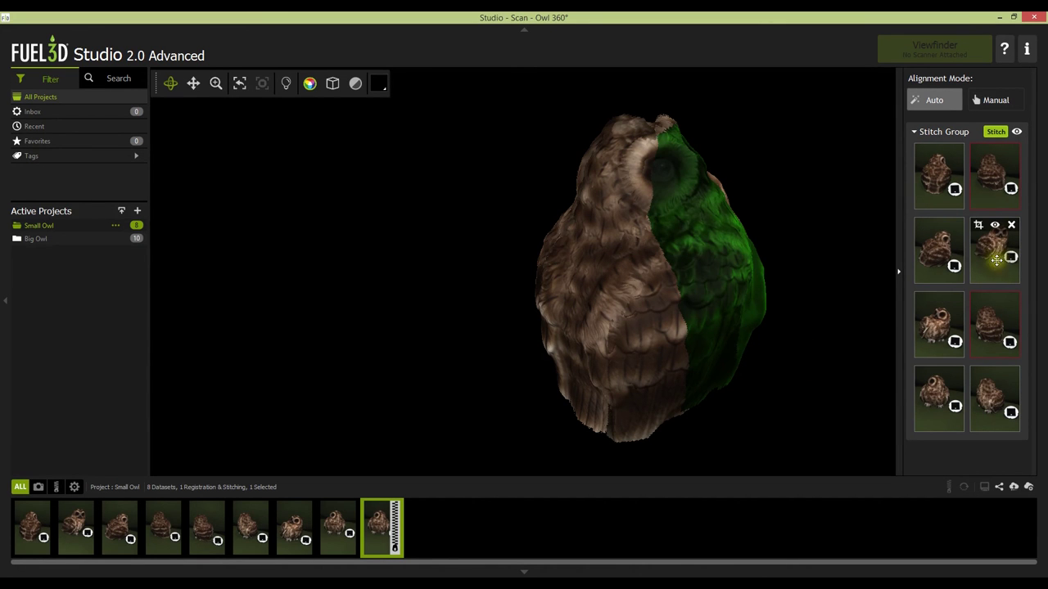
Step: Reshape one scan's stitch line down the owl's head and chest, adding a point, and apply it
click(978, 226)
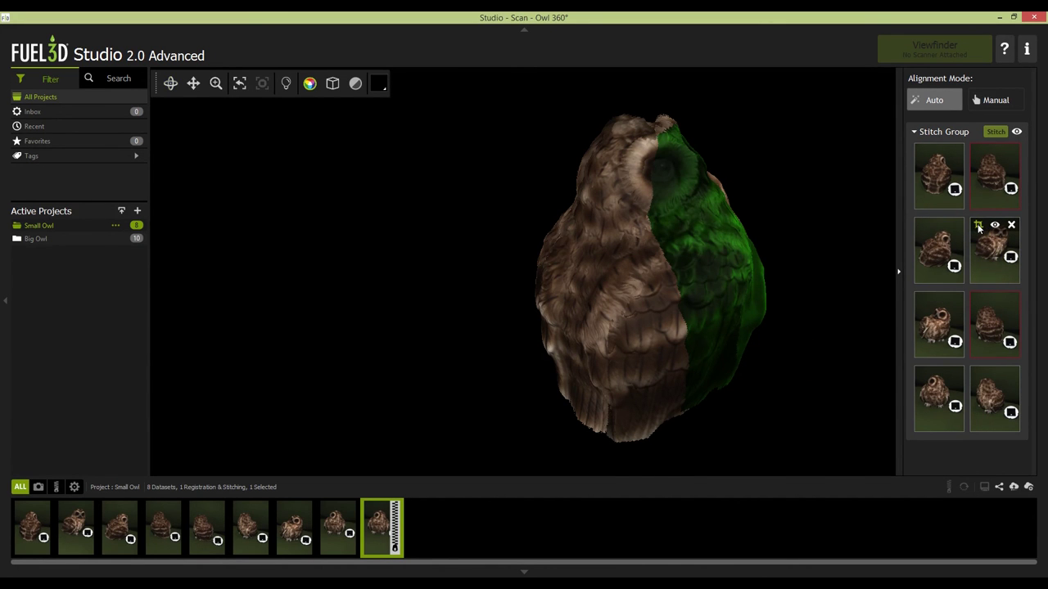
drag(646, 150, 669, 154)
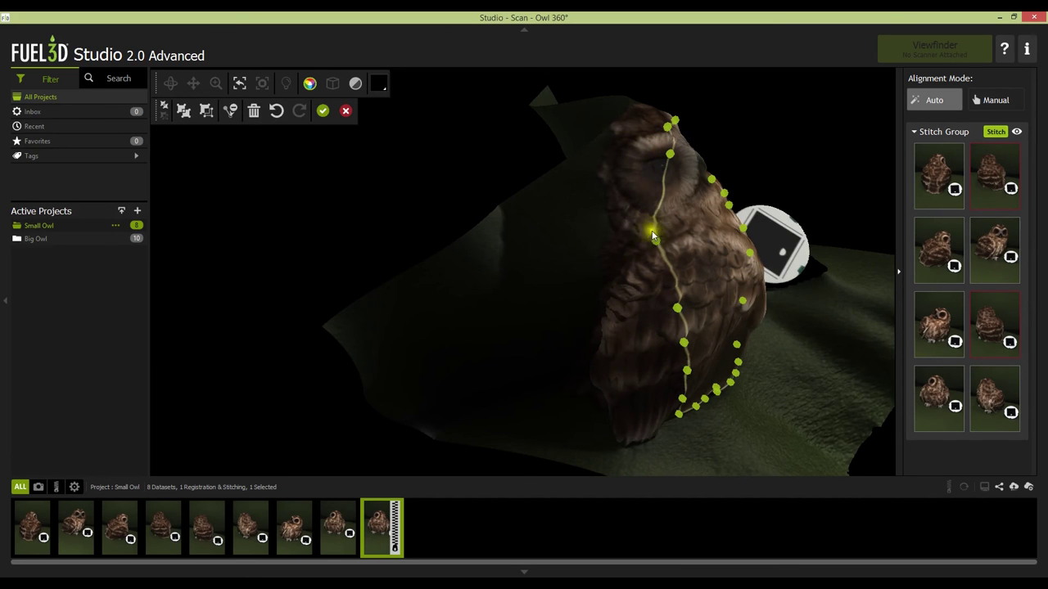
drag(652, 235, 674, 218)
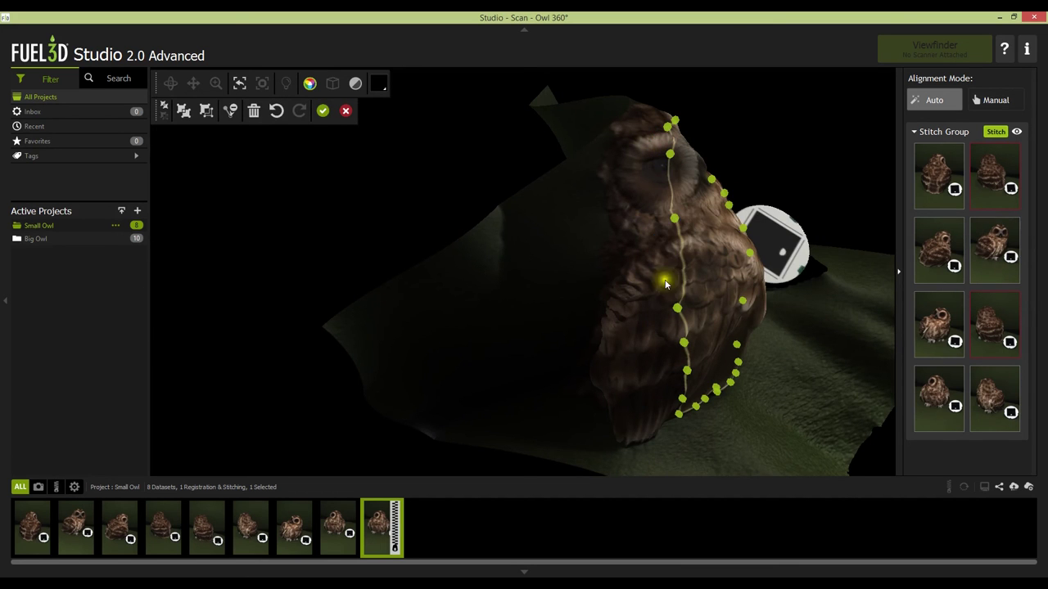
drag(677, 296, 679, 273)
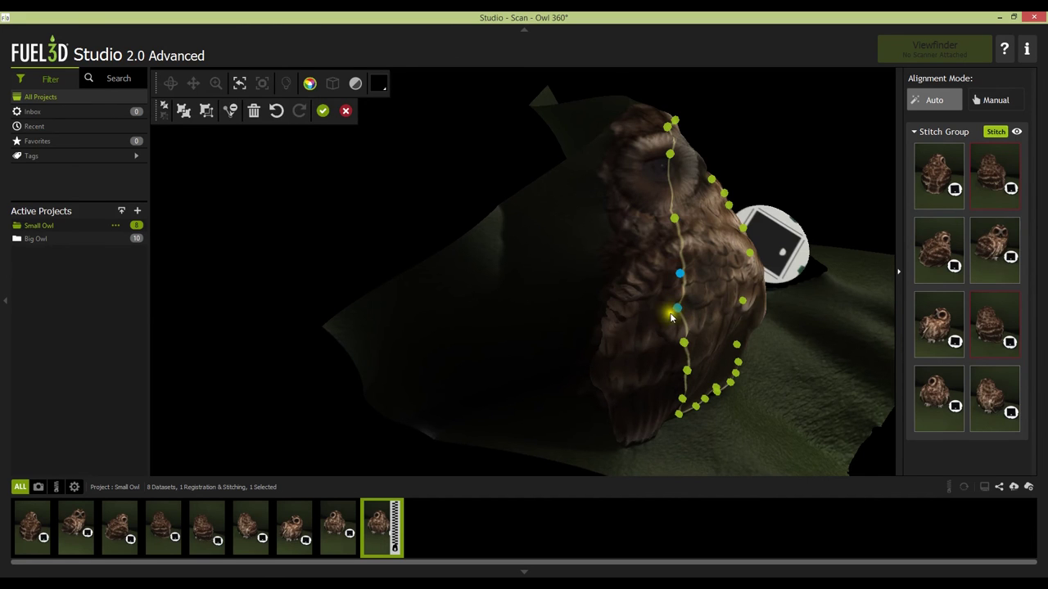
drag(671, 315, 684, 311)
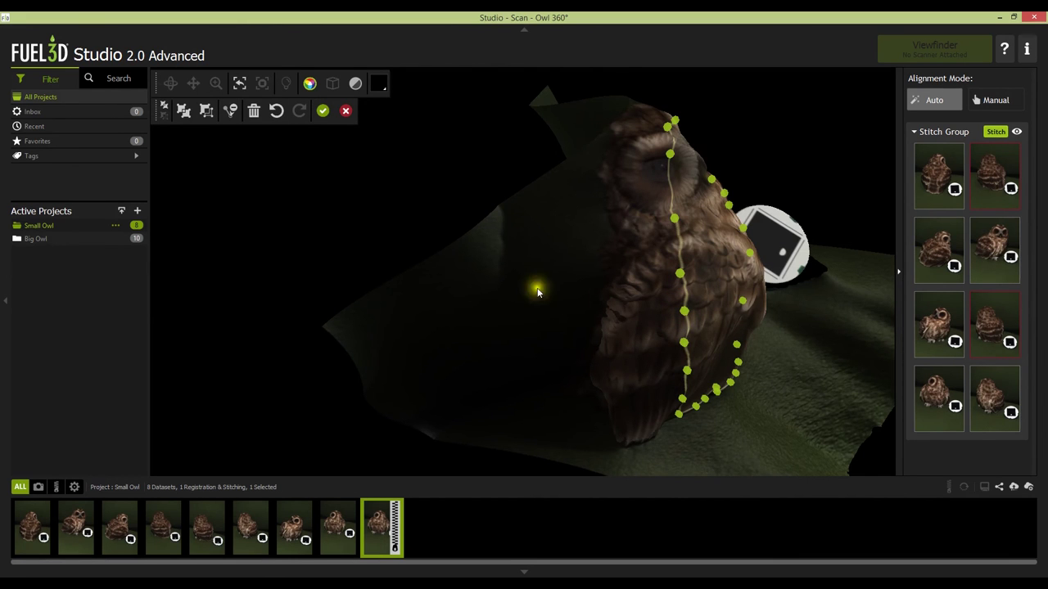
click(323, 111)
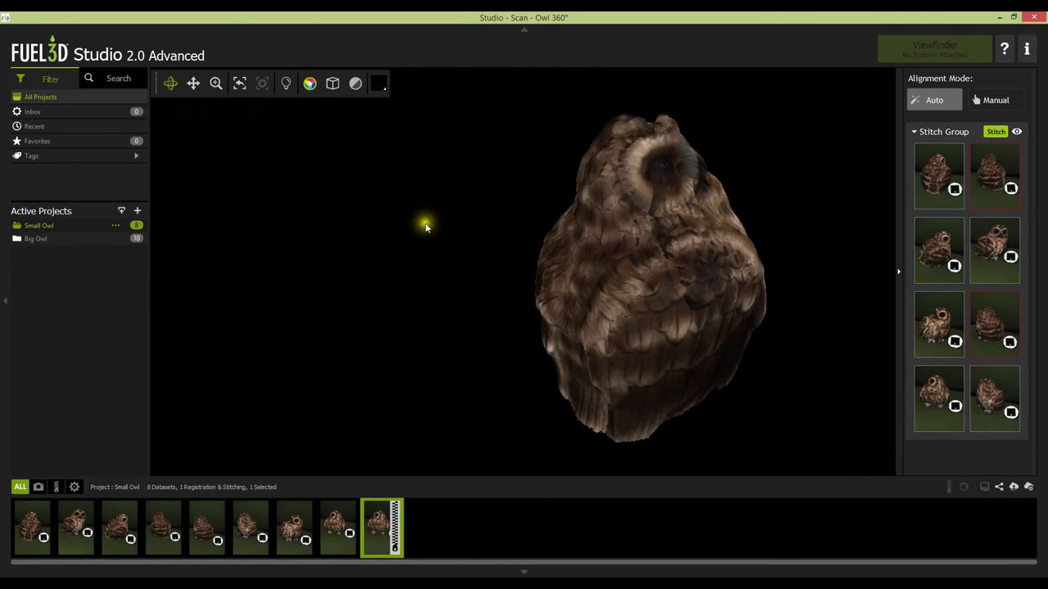
Step: Check the new seam and start fine alignment and stitching of all scans
drag(631, 302, 578, 304)
drag(669, 306, 639, 336)
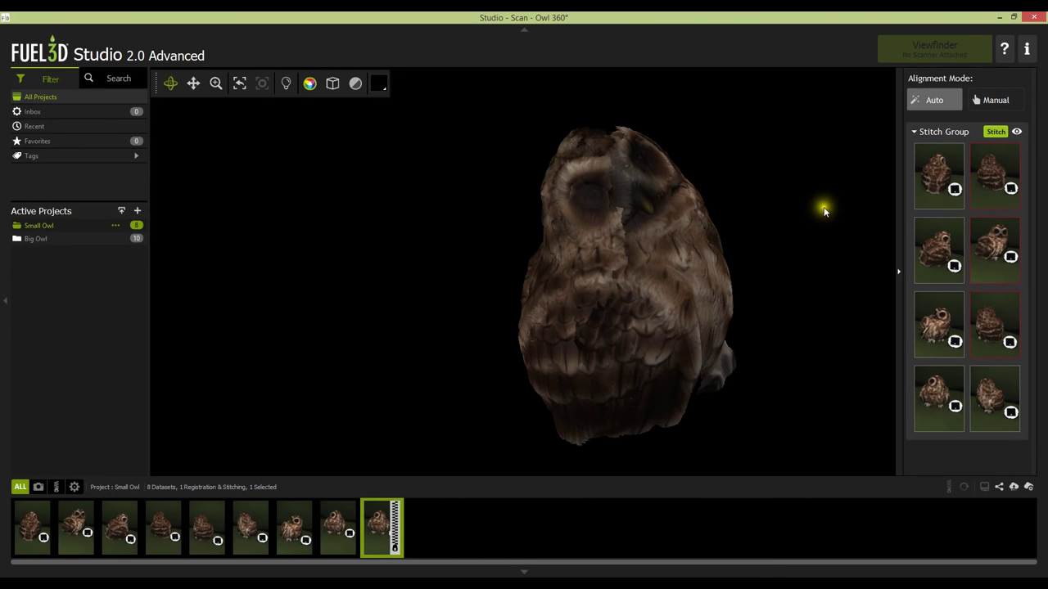
click(995, 132)
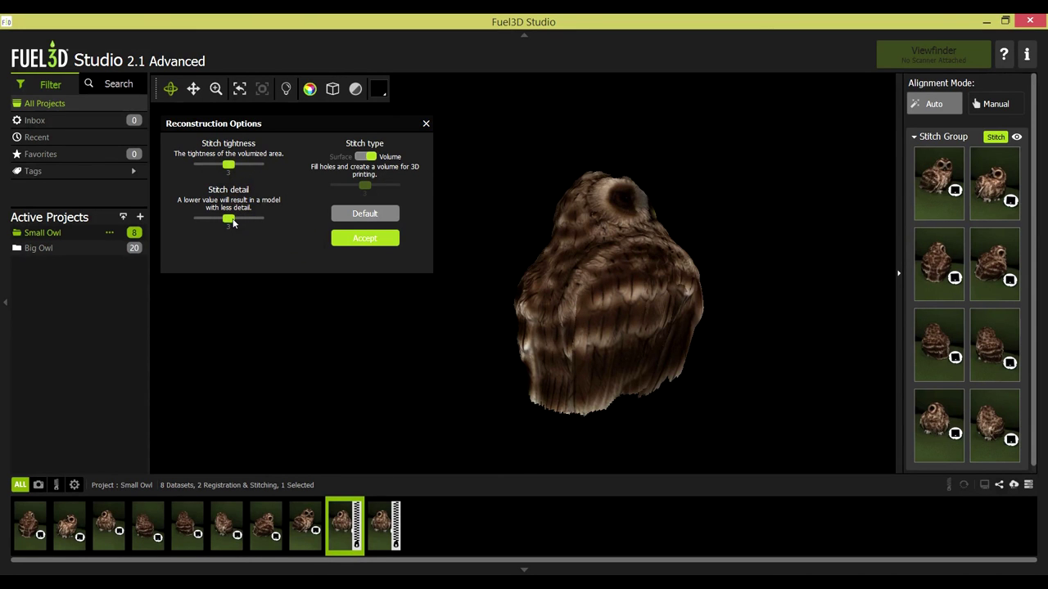
Step: Raise Stitch detail from 3 to 5 and accept the reconstruction options
drag(232, 222, 262, 223)
click(381, 243)
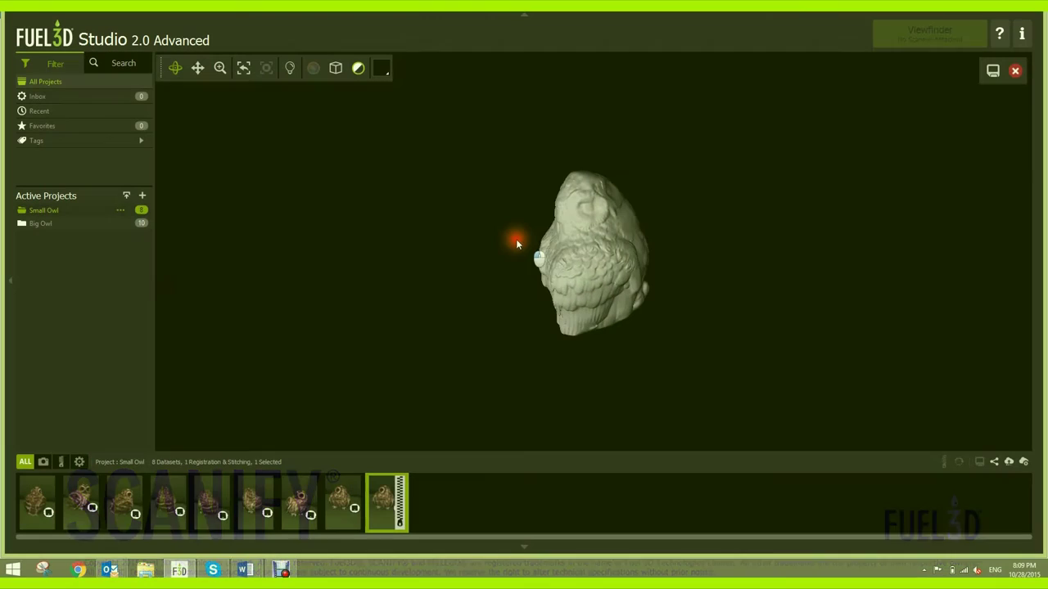
Step: Rotate the finished grey owl mesh to inspect it, then bring up the Save mesh dialog
drag(514, 237, 681, 260)
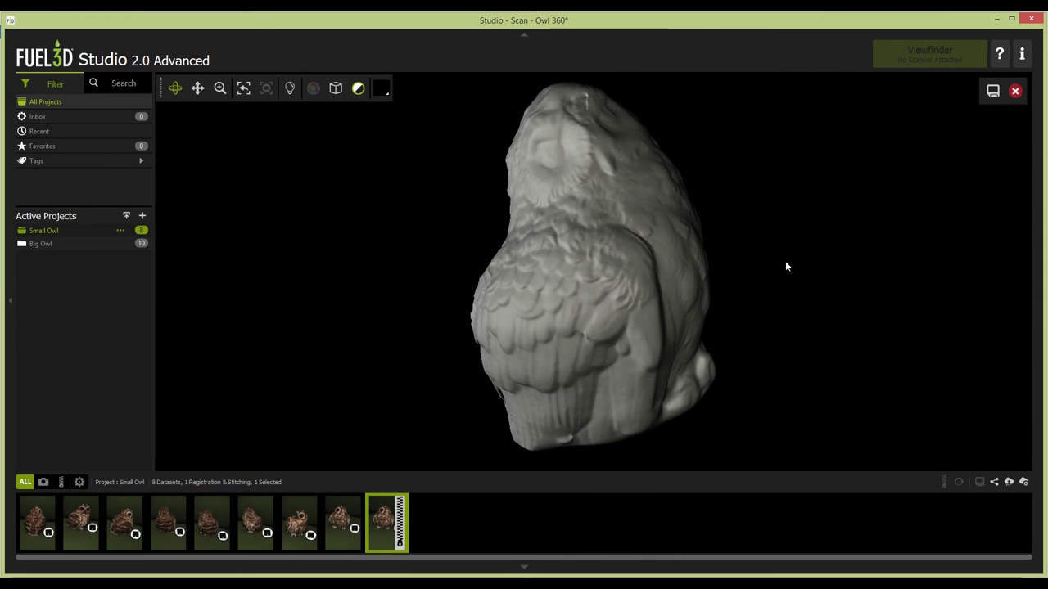
click(989, 93)
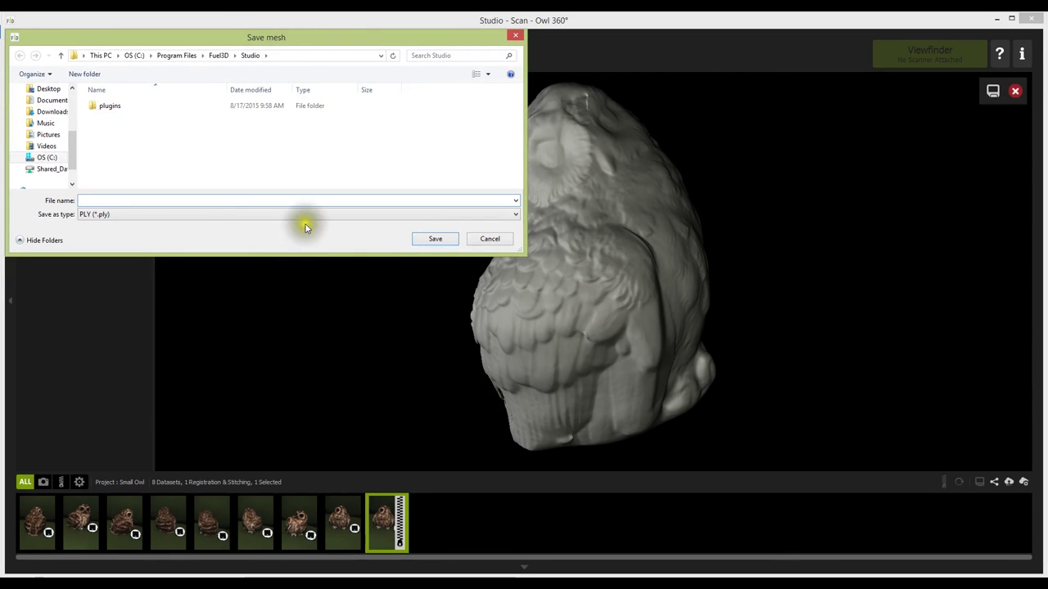
Step: Save the stitched mesh in This PC as 'Owl 360°' with PLY (*.ply) format
drag(74, 146, 70, 97)
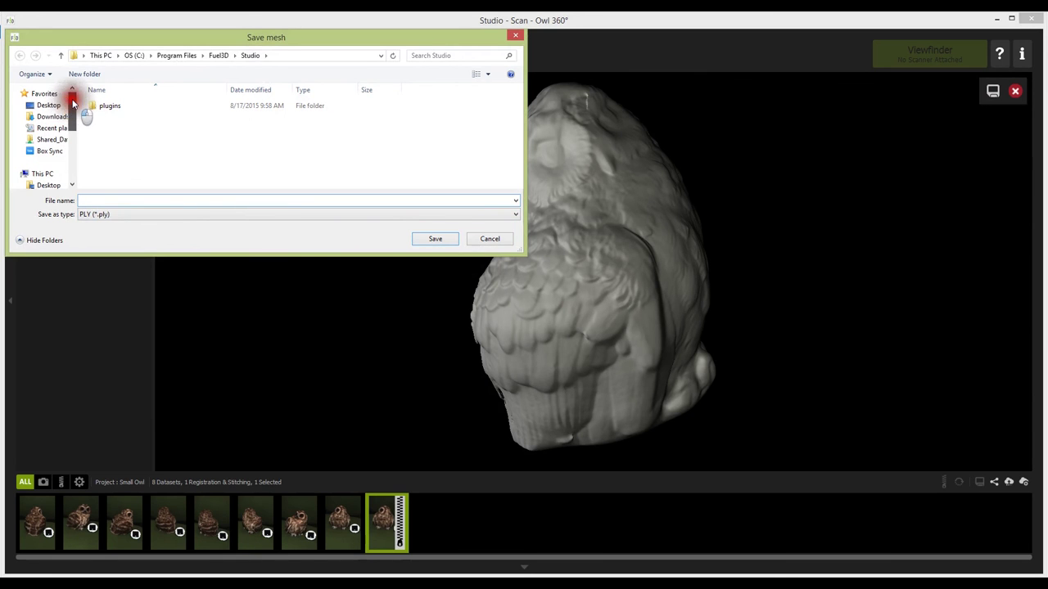
click(41, 173)
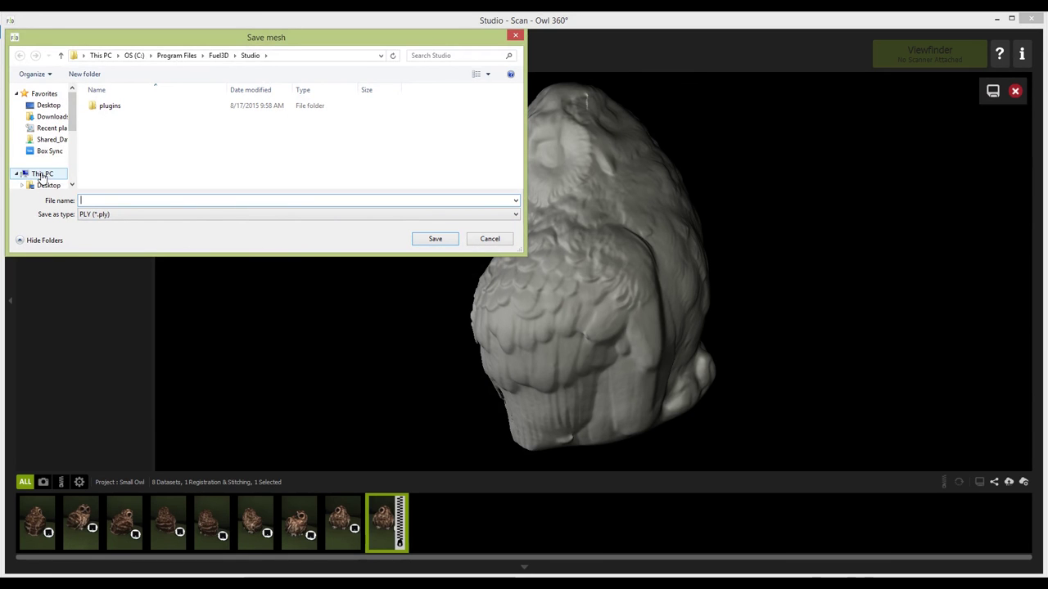
click(104, 201)
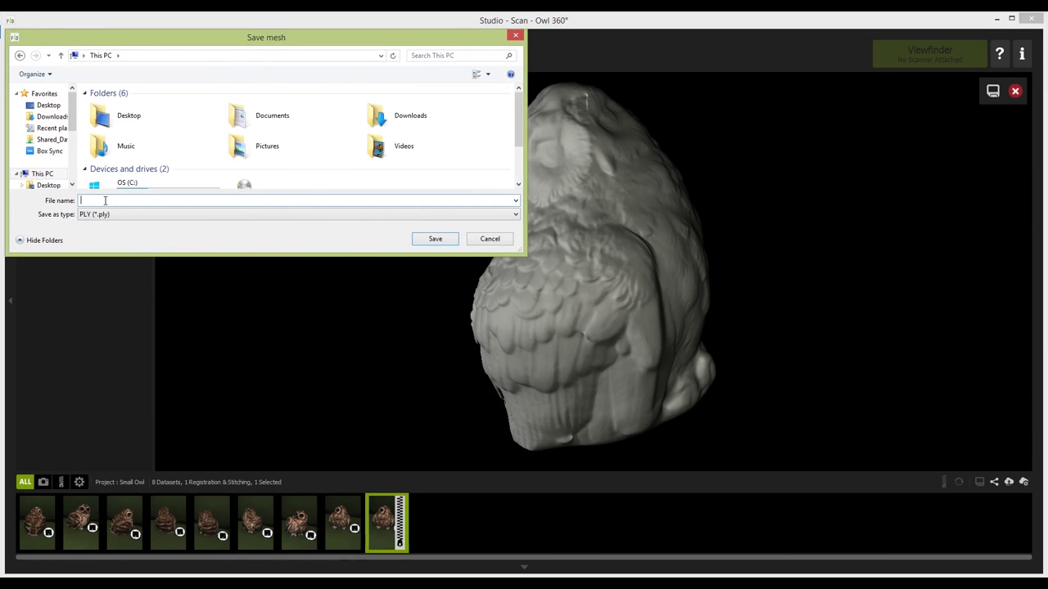
text(Owl 360°)
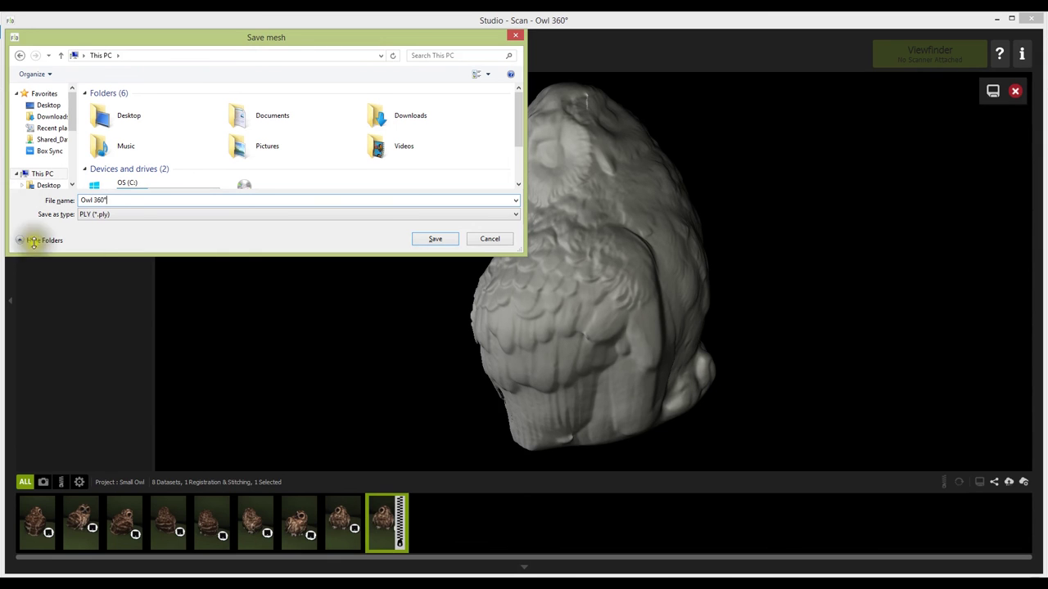
click(117, 214)
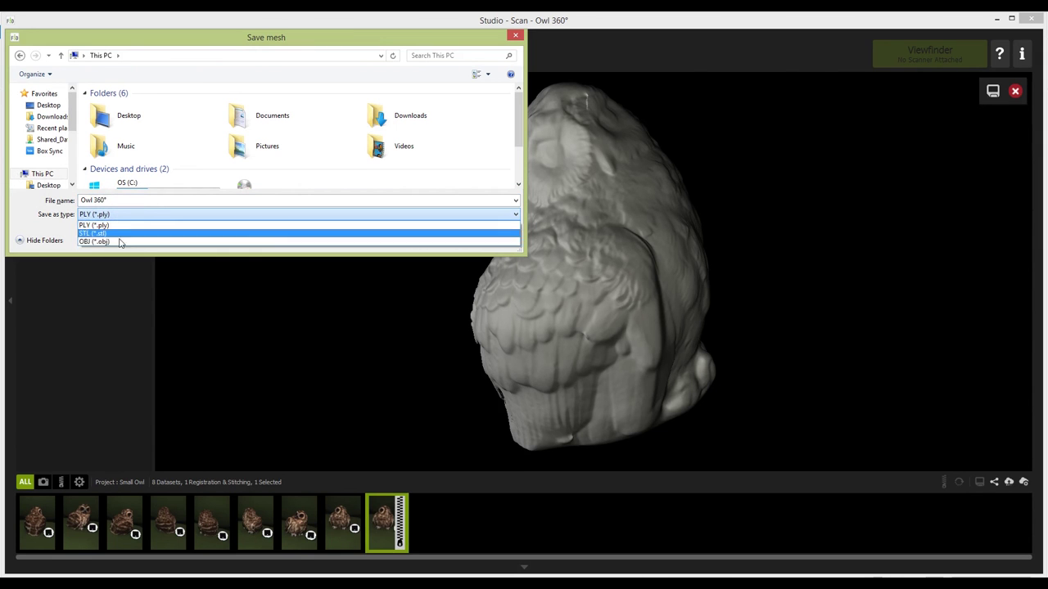
click(117, 225)
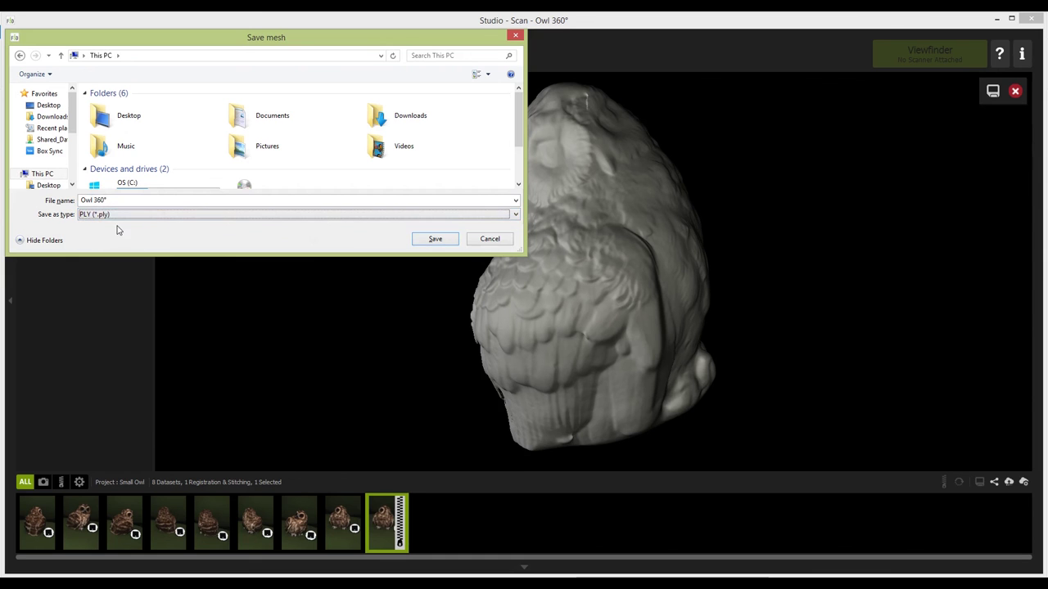
click(433, 239)
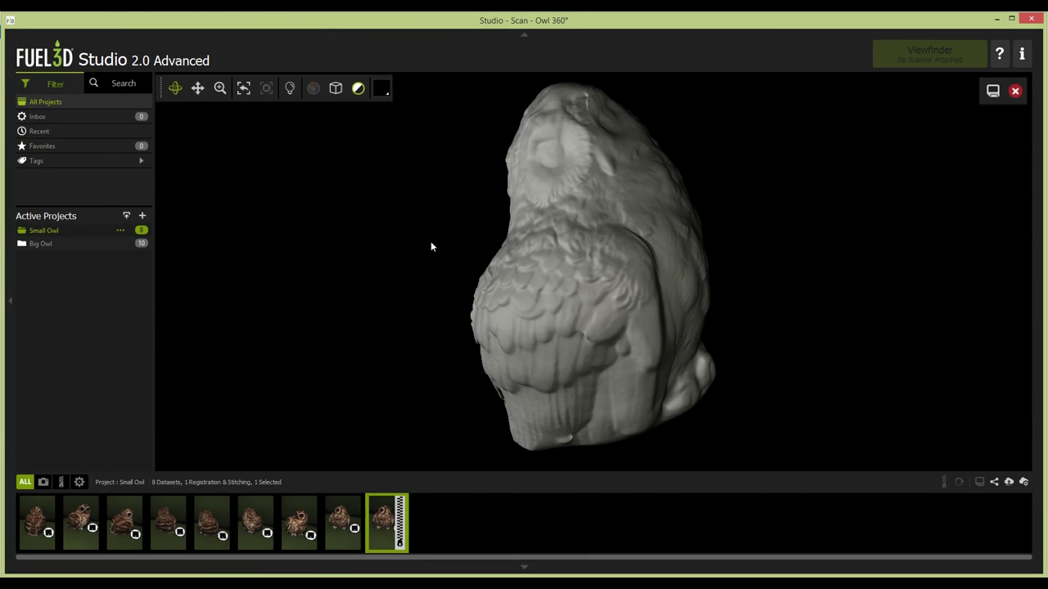